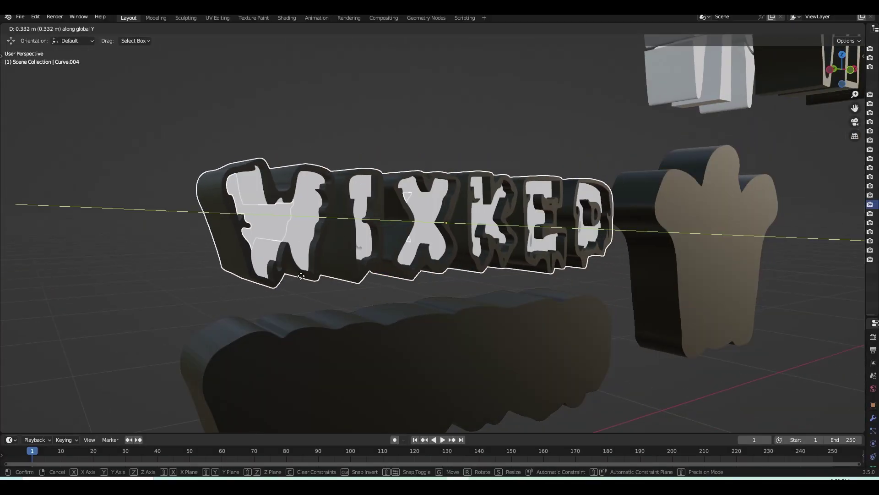
Step: Reposition the WIXKED letters in the front orthographic view
{"action": "left_click", "coordinate": [301, 275]}
{"action": "key", "text": "KP_1"}
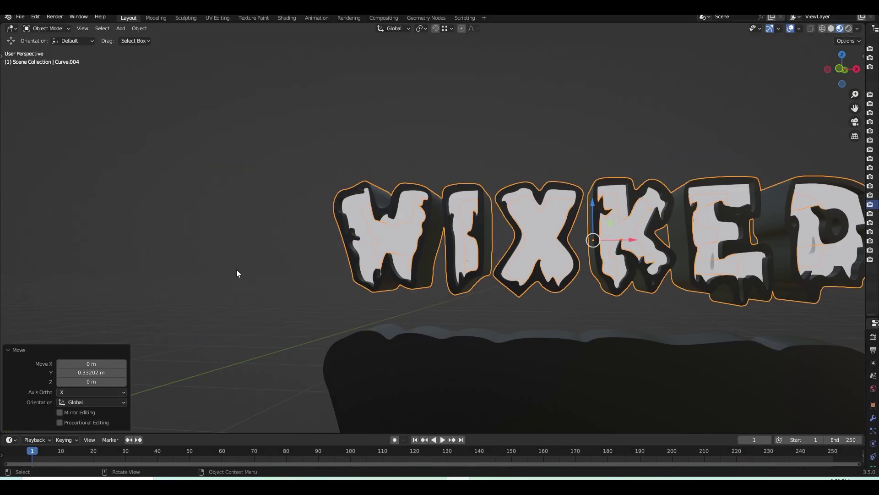
{"action": "key", "text": "shift+b"}
{"action": "left_click_drag", "start_coordinate": [255, 226], "coordinate": [395, 292]}
{"action": "key", "text": "g"}
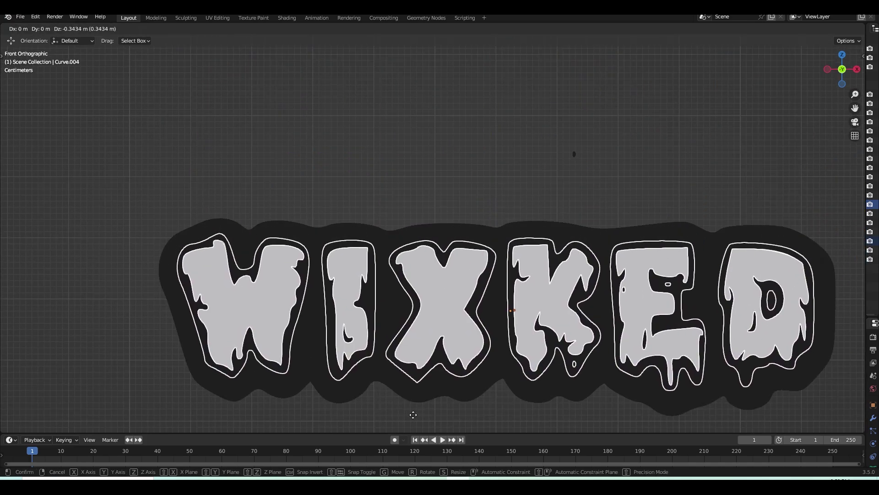
{"action": "left_click", "coordinate": [411, 411]}
{"action": "left_click", "coordinate": [610, 171]}
{"action": "middle_click_drag", "start_coordinate": [577, 226], "coordinate": [542, 169], "text": "shift"}
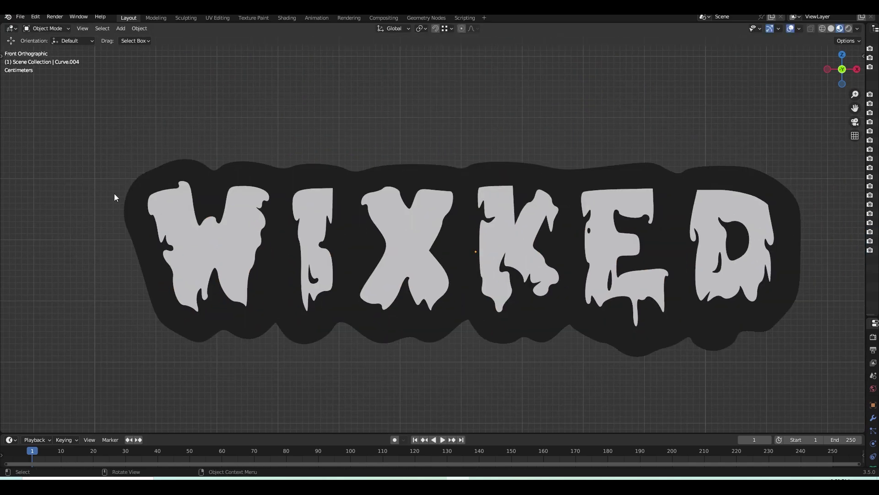
Step: Reposition the letter outlines in the front view
{"action": "key", "text": "g"}
{"action": "key", "text": "Escape"}
{"action": "key", "text": "ctrl+z"}
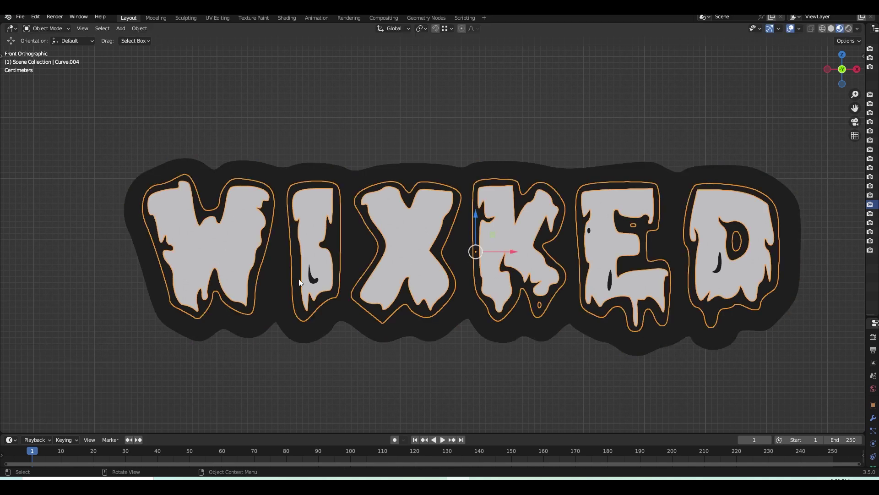
{"action": "key", "text": "g"}
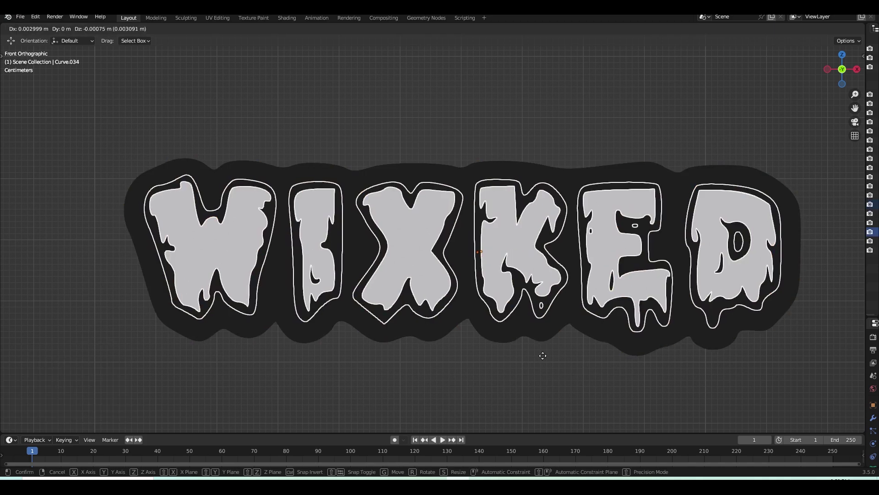
{"action": "left_click", "coordinate": [542, 355]}
Step: Offset the letter outlines along the Y axis in depth
{"action": "mouse_move", "coordinate": [543, 354]}
{"action": "middle_mouse_down"}
{"action": "mouse_move", "coordinate": [469, 314]}
{"action": "mouse_move", "coordinate": [437, 276]}
{"action": "mouse_move", "coordinate": [453, 289]}
{"action": "middle_mouse_up"}
{"action": "key", "text": "g"}
{"action": "key", "text": "y"}
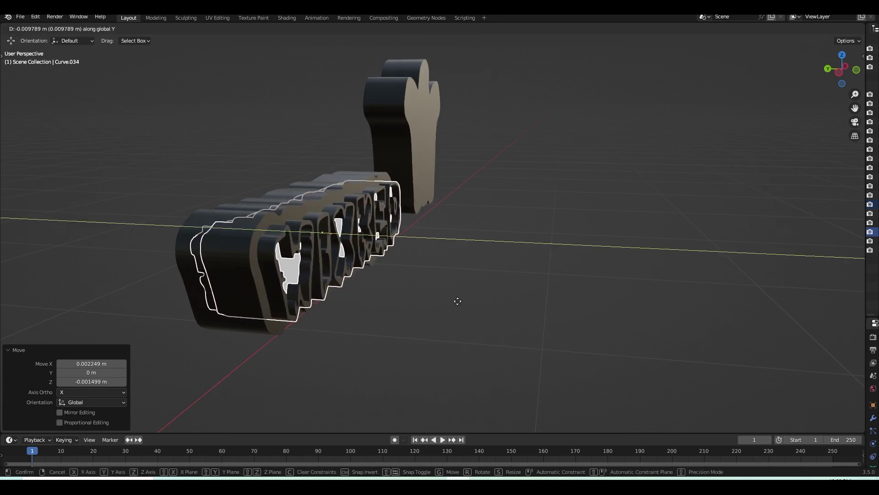
{"action": "left_click", "coordinate": [456, 301]}
{"action": "mouse_move", "coordinate": [455, 300]}
{"action": "middle_mouse_down"}
{"action": "mouse_move", "coordinate": [501, 279]}
{"action": "mouse_move", "coordinate": [336, 265]}
{"action": "middle_mouse_up"}
{"action": "scroll", "coordinate": [336, 264], "scroll_direction": "up", "scroll_amount": 2}
{"action": "key", "text": "f"}
{"action": "key", "text": "g"}
{"action": "key", "text": "y"}
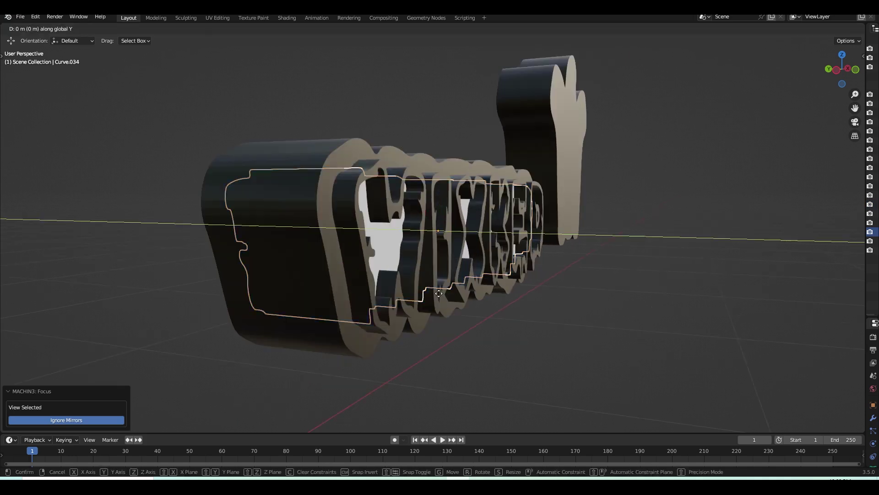
{"action": "left_click", "coordinate": [444, 294]}
Step: Move the dark backing along Y and flatten it to 0.7 thickness
{"action": "left_click", "coordinate": [347, 287]}
{"action": "key", "text": "f"}
{"action": "key", "text": "g"}
{"action": "key", "text": "y"}
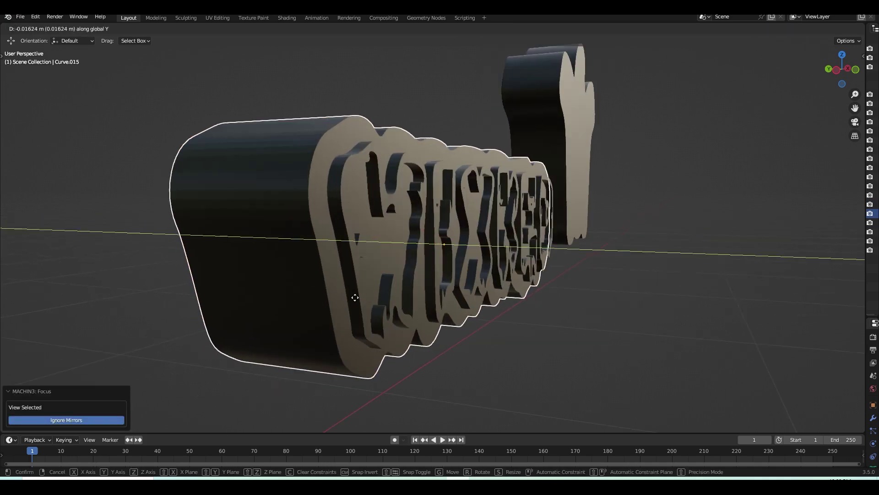
{"action": "left_click", "coordinate": [353, 297]}
{"action": "scroll", "coordinate": [386, 294], "scroll_direction": "down", "scroll_amount": 4}
{"action": "type", "text": "s"}
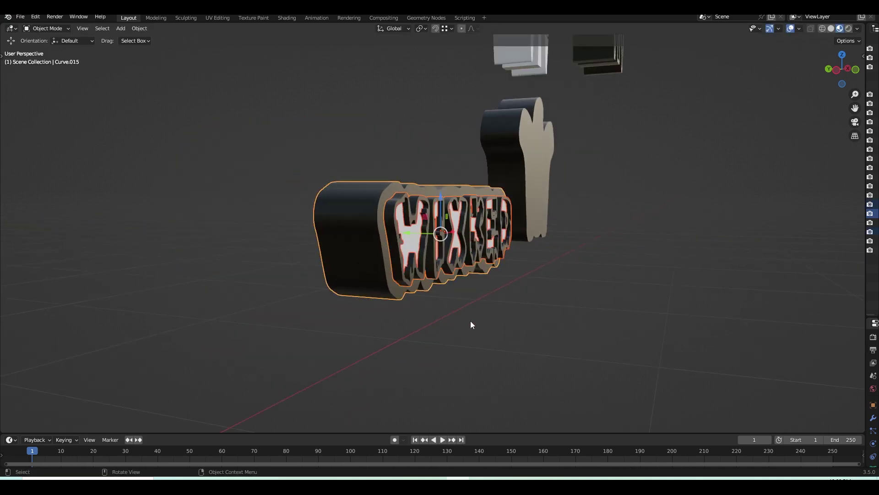
{"action": "type", "text": "y.7"}
{"action": "key", "text": "Return"}
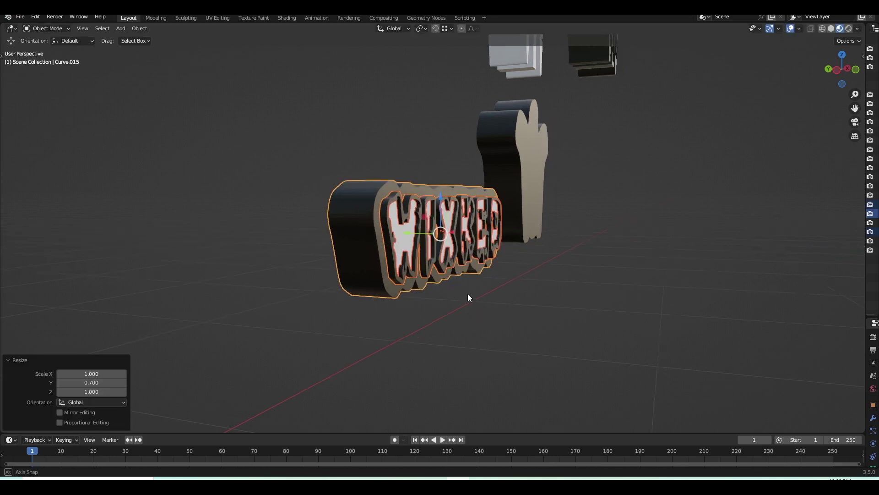
Step: Save the file, then shift and thin a horn layer of the logo along Y
{"action": "key", "text": "f"}
{"action": "mouse_move", "coordinate": [474, 296]}
{"action": "middle_mouse_down"}
{"action": "mouse_move", "coordinate": [362, 284]}
{"action": "mouse_move", "coordinate": [458, 279]}
{"action": "mouse_move", "coordinate": [295, 156]}
{"action": "mouse_move", "coordinate": [346, 127]}
{"action": "mouse_move", "coordinate": [328, 150]}
{"action": "mouse_move", "coordinate": [338, 158]}
{"action": "middle_mouse_up"}
{"action": "key", "text": "ctrl+s"}
{"action": "left_click", "coordinate": [338, 158]}
{"action": "key", "text": "g"}
{"action": "key", "text": "y"}
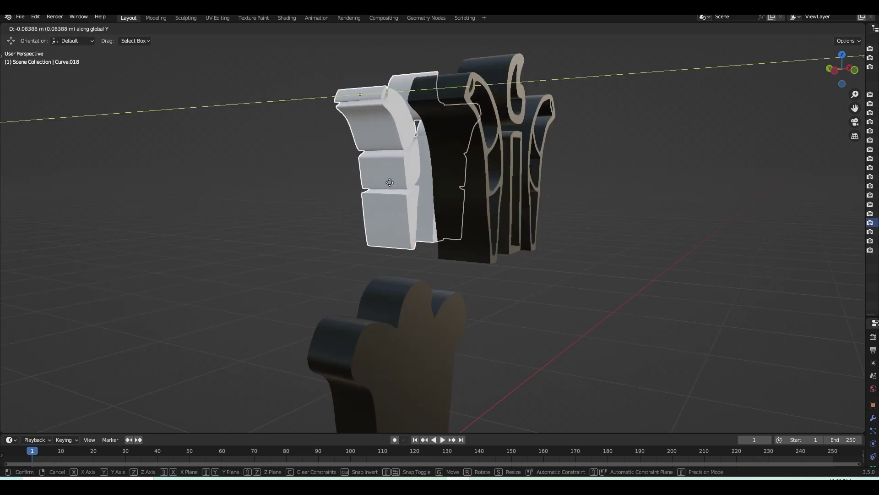
{"action": "left_click", "coordinate": [458, 215]}
{"action": "key", "text": "s"}
{"action": "key", "text": "y"}
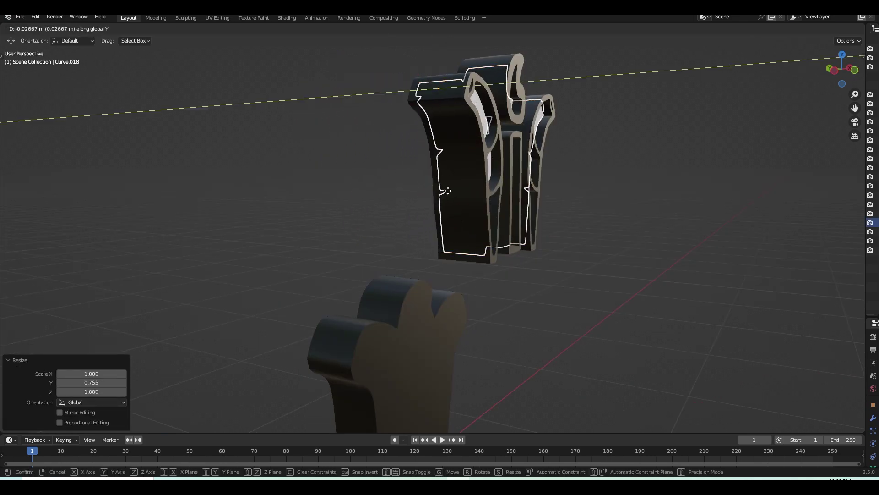
{"action": "left_click", "coordinate": [450, 191]}
Step: Set the logo's dark base height behind the horns in front view
{"action": "left_click", "coordinate": [377, 380]}
{"action": "key", "text": "KP_1"}
{"action": "key", "text": "g"}
{"action": "key", "text": "z"}
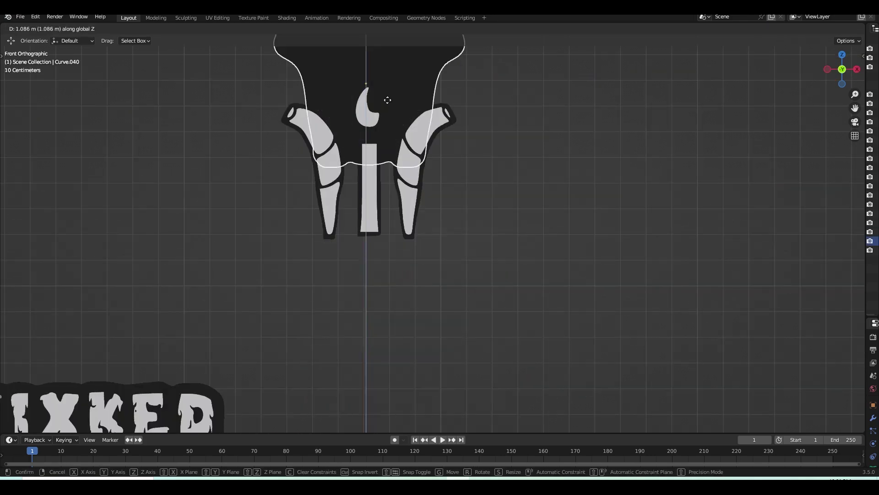
{"action": "left_click", "coordinate": [389, 194]}
{"action": "scroll", "coordinate": [390, 194], "scroll_direction": "up", "scroll_amount": 2}
{"action": "scroll", "coordinate": [389, 193], "scroll_direction": "up", "scroll_amount": 1}
{"action": "key", "text": "g"}
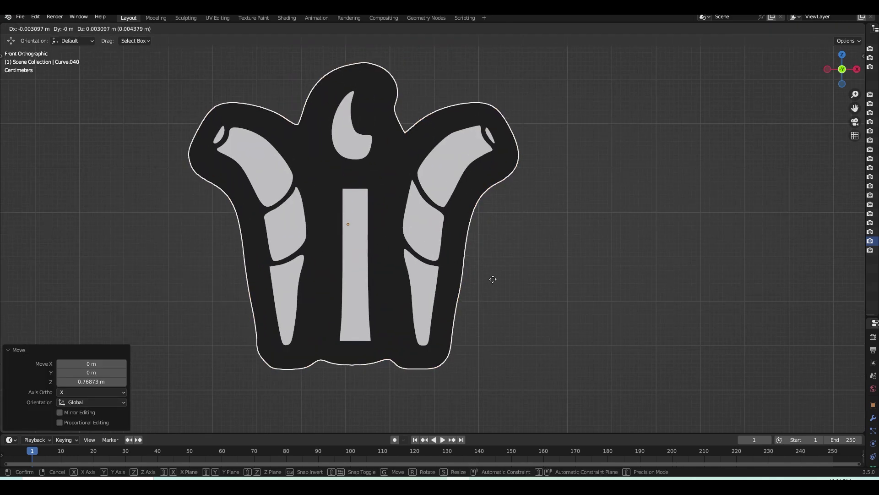
{"action": "left_click", "coordinate": [492, 279]}
{"action": "scroll", "coordinate": [492, 279], "scroll_direction": "down", "scroll_amount": 3}
Step: Move the logo's dark base along Y in depth
{"action": "mouse_move", "coordinate": [501, 219]}
{"action": "middle_mouse_down"}
{"action": "mouse_move", "coordinate": [513, 236]}
{"action": "mouse_move", "coordinate": [557, 244]}
{"action": "mouse_move", "coordinate": [447, 237]}
{"action": "mouse_move", "coordinate": [364, 253]}
{"action": "mouse_move", "coordinate": [334, 126]}
{"action": "middle_mouse_up"}
{"action": "key", "text": "g"}
{"action": "key", "text": "y"}
{"action": "left_click", "coordinate": [524, 242]}
Step: Scale the logo to 0.609 and move it above the WIXKED text
{"action": "key", "text": "s"}
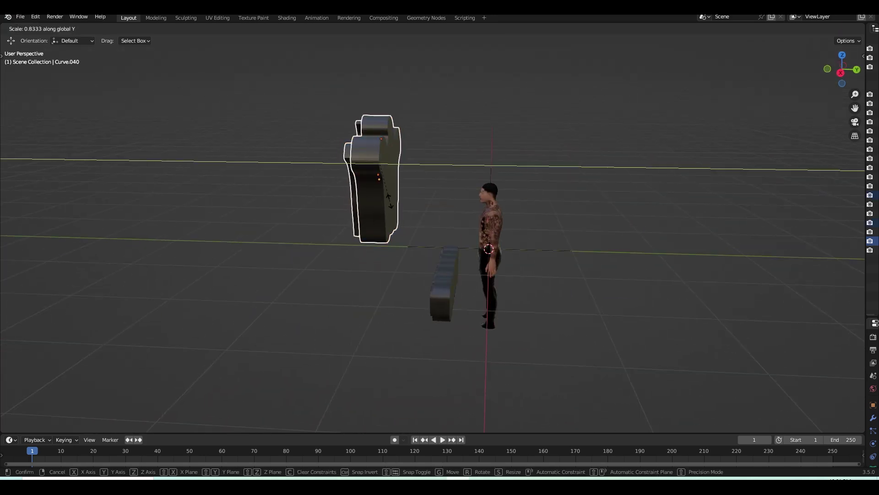
{"action": "left_click", "coordinate": [490, 197]}
{"action": "key", "text": "KP_1"}
{"action": "key", "text": "g"}
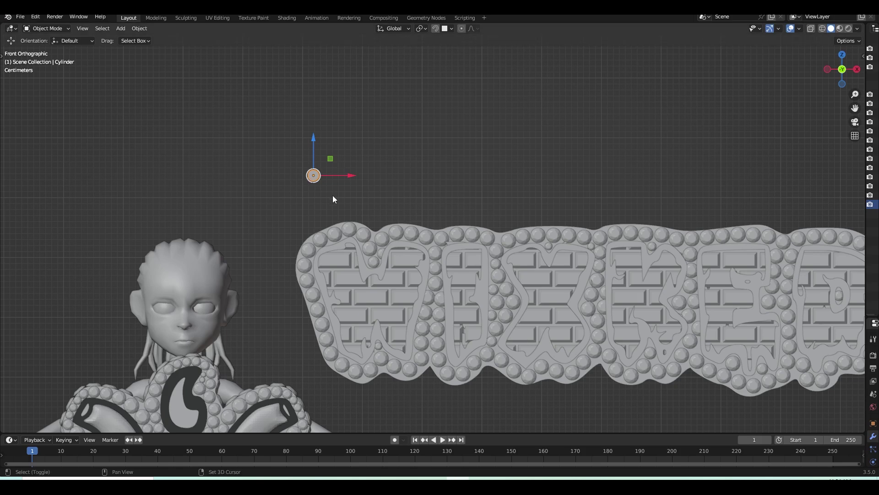
Step: Set the gem's position and switch the display to wireframe
{"action": "middle_click_drag", "start_coordinate": [332, 199], "coordinate": [398, 169], "text": "shift"}
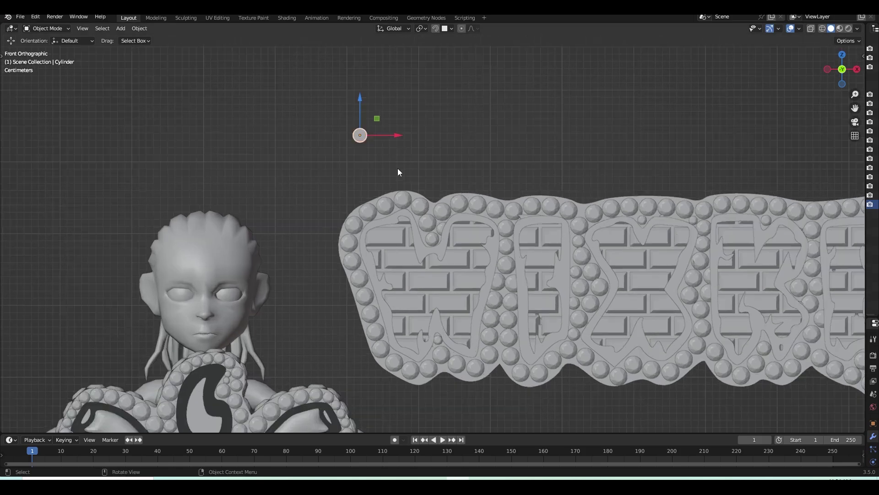
{"action": "scroll", "coordinate": [398, 169], "scroll_direction": "up", "scroll_amount": 4}
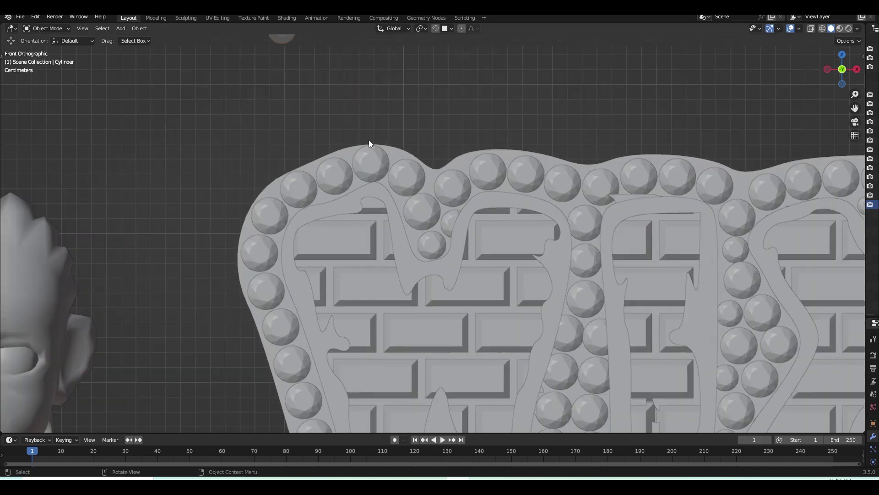
{"action": "left_click", "coordinate": [378, 266]}
{"action": "key", "text": "shift+z"}
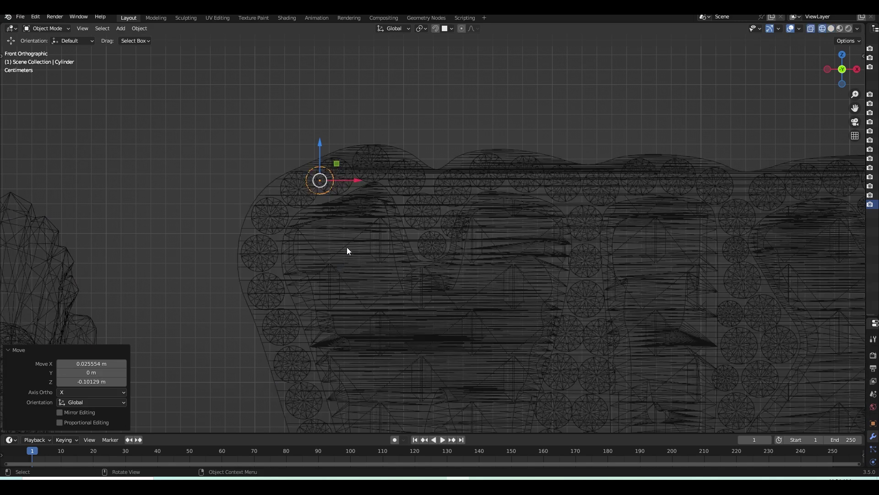
Step: Move the round Cylinder gem into a gap in the plate's bead border
{"action": "scroll", "coordinate": [347, 246], "scroll_direction": "up", "scroll_amount": 3}
{"action": "middle_click_drag", "start_coordinate": [295, 189], "coordinate": [353, 180], "text": "shift"}
{"action": "key", "text": "g"}
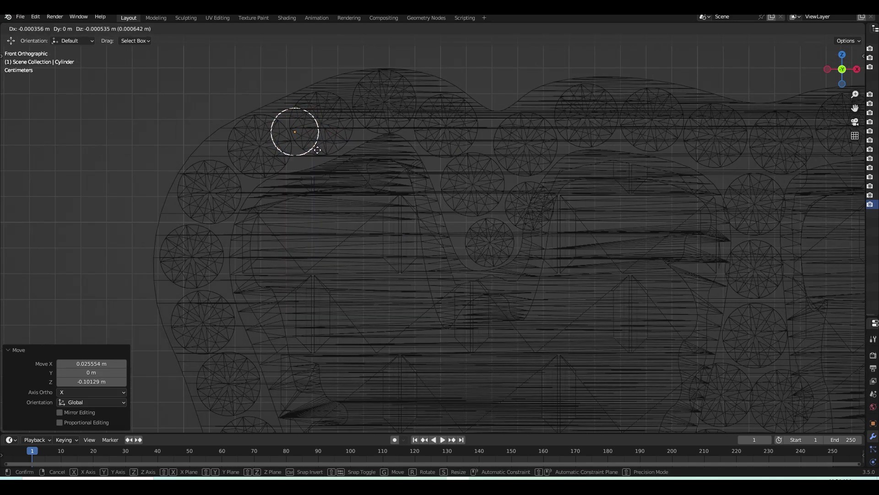
{"action": "left_click", "coordinate": [314, 155]}
{"action": "mouse_move", "coordinate": [308, 193]}
{"action": "middle_mouse_down", "text": "shift"}
{"action": "mouse_move", "coordinate": [402, 207]}
{"action": "mouse_move", "coordinate": [383, 130]}
{"action": "middle_mouse_up", "text": "shift"}
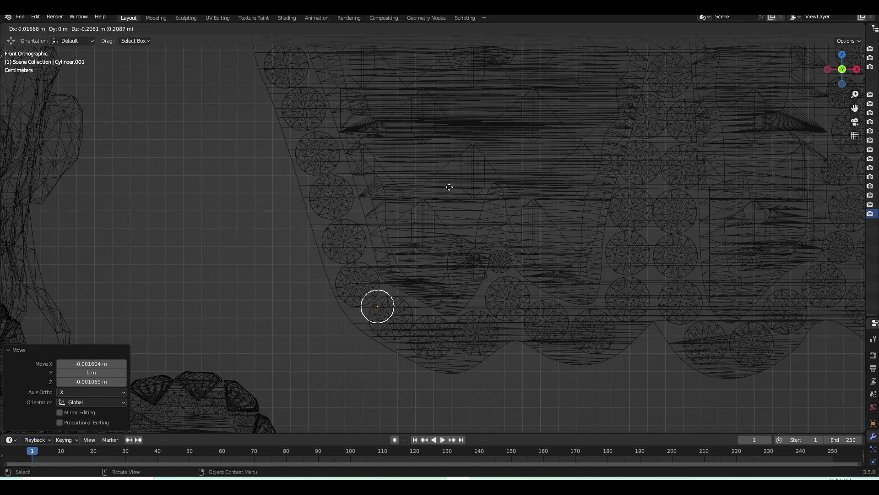
Step: Duplicate the gem into a gap along the bottom bead border
{"action": "middle_click_drag", "start_coordinate": [527, 239], "coordinate": [416, 203], "text": "shift"}
{"action": "mouse_move", "coordinate": [469, 229]}
{"action": "middle_mouse_down", "text": "shift"}
{"action": "mouse_move", "coordinate": [365, 191]}
{"action": "mouse_move", "coordinate": [284, 179]}
{"action": "middle_mouse_up", "text": "shift"}
{"action": "scroll", "coordinate": [283, 193], "scroll_direction": "down", "scroll_amount": 5, "text": "ctrl"}
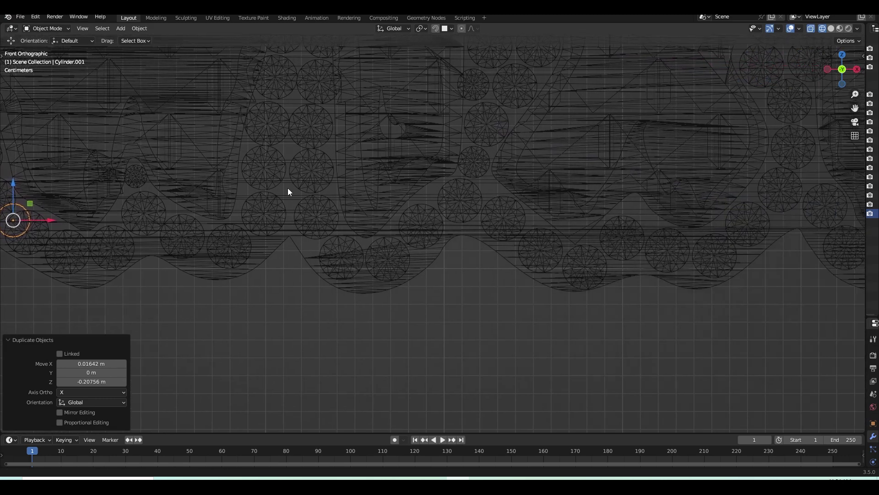
{"action": "key", "text": "shift+d"}
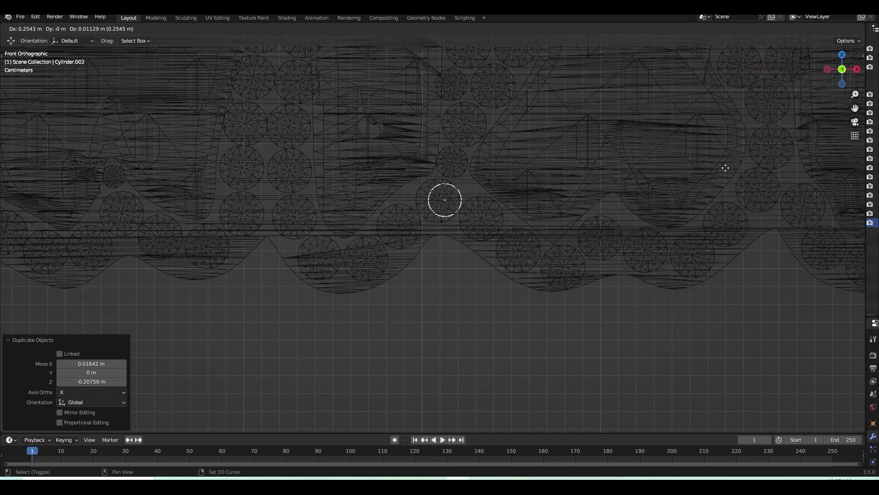
{"action": "mouse_move", "coordinate": [731, 180]}
{"action": "middle_mouse_down", "text": "shift"}
{"action": "mouse_move", "coordinate": [405, 157]}
{"action": "mouse_move", "coordinate": [349, 164]}
{"action": "middle_mouse_up", "text": "shift"}
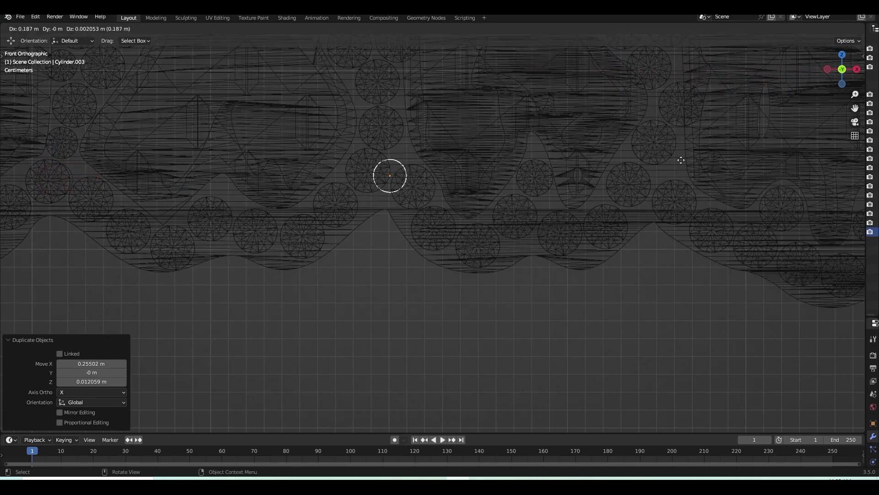
{"action": "left_click", "coordinate": [676, 159]}
Step: Add more gem copies into the next gaps along the bottom border
{"action": "middle_click_drag", "start_coordinate": [651, 160], "coordinate": [374, 173], "text": "shift"}
{"action": "key", "text": "shift+d"}
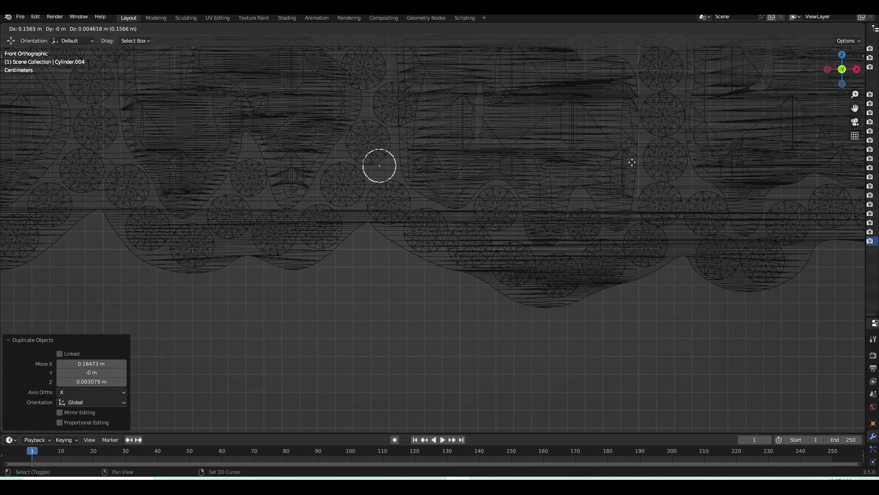
{"action": "left_click", "coordinate": [628, 167]}
{"action": "middle_click_drag", "start_coordinate": [549, 169], "coordinate": [265, 198], "text": "shift"}
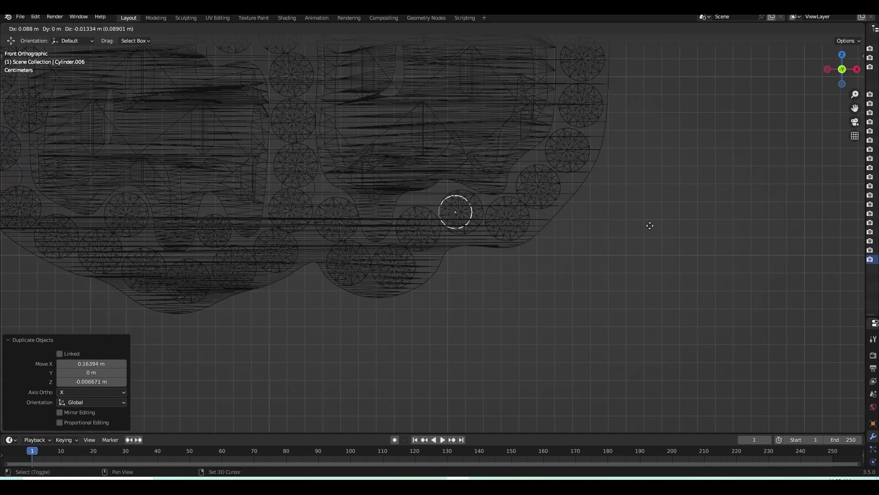
{"action": "left_click", "coordinate": [680, 234]}
Step: Place a gem copy into a gap along the top border
{"action": "mouse_move", "coordinate": [681, 234]}
{"action": "middle_mouse_down", "text": "shift"}
{"action": "mouse_move", "coordinate": [597, 221]}
{"action": "mouse_move", "coordinate": [576, 379]}
{"action": "mouse_move", "coordinate": [575, 51]}
{"action": "middle_mouse_up", "text": "shift"}
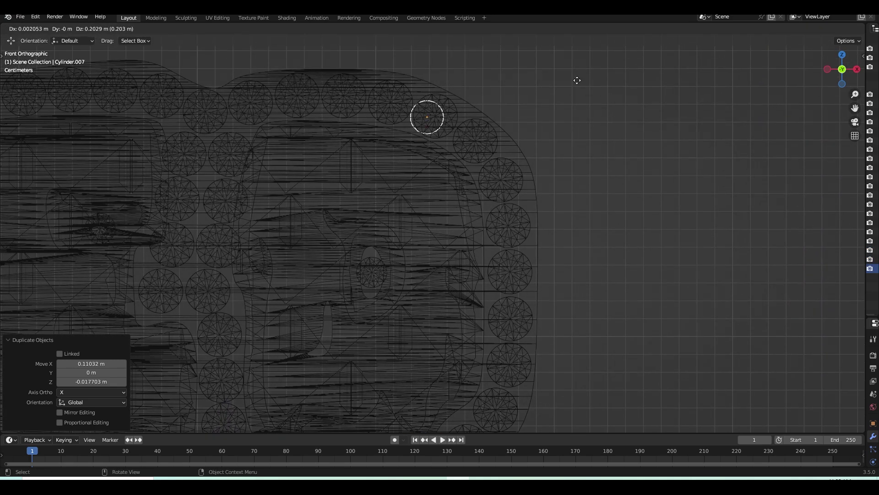
{"action": "middle_click_drag", "start_coordinate": [406, 111], "coordinate": [533, 112], "text": "shift"}
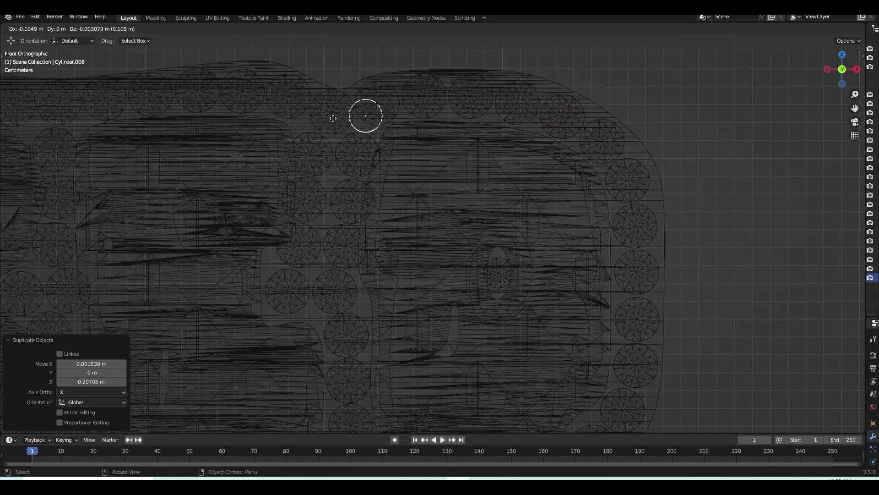
{"action": "middle_click_drag", "start_coordinate": [324, 158], "coordinate": [573, 150], "text": "shift"}
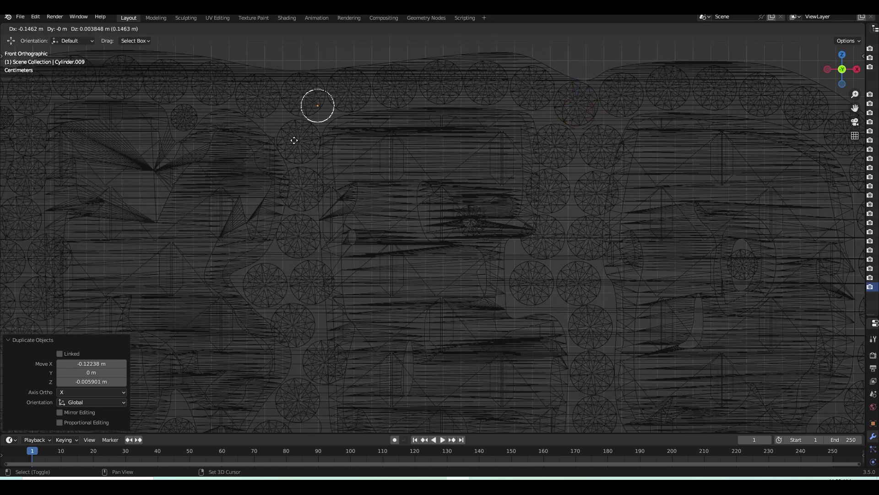
{"action": "left_click", "coordinate": [277, 143]}
{"action": "middle_click_drag", "start_coordinate": [277, 142], "coordinate": [622, 188], "text": "shift"}
Step: Duplicate one more gem into the top border and return to solid shading
{"action": "key", "text": "shift+d"}
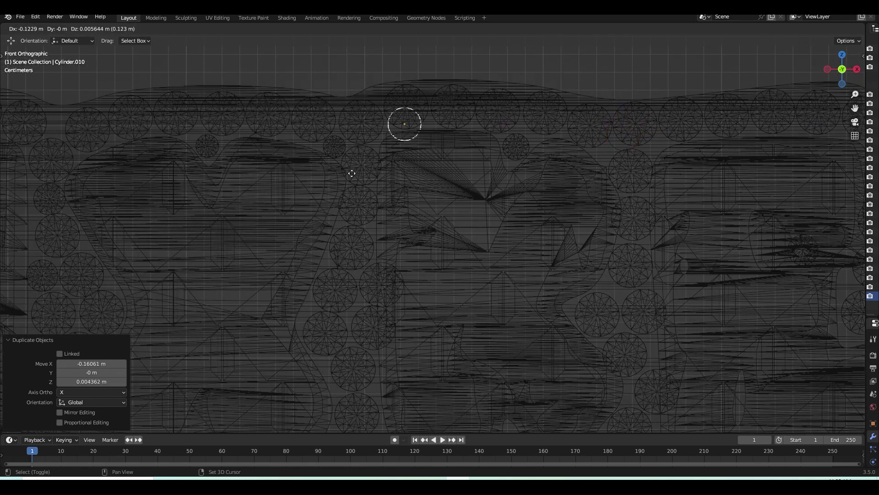
{"action": "middle_click_drag", "start_coordinate": [316, 181], "coordinate": [552, 203], "text": "shift"}
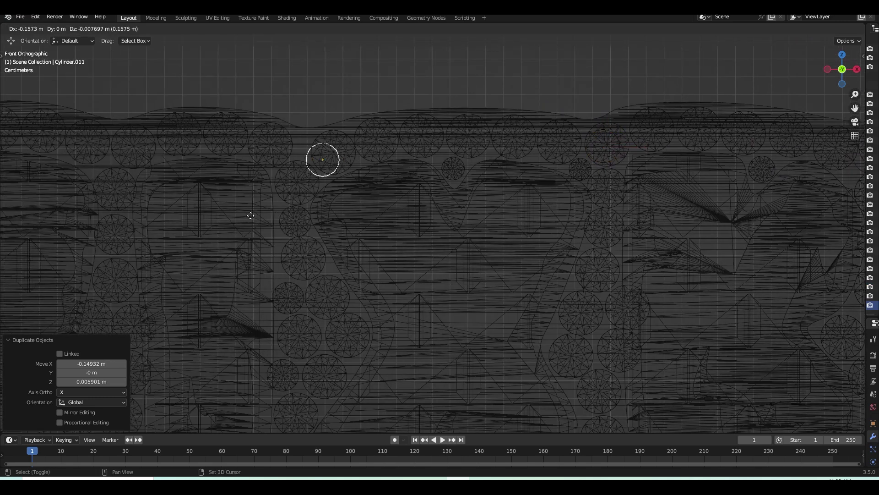
{"action": "middle_click_drag", "start_coordinate": [257, 225], "coordinate": [533, 191], "text": "shift"}
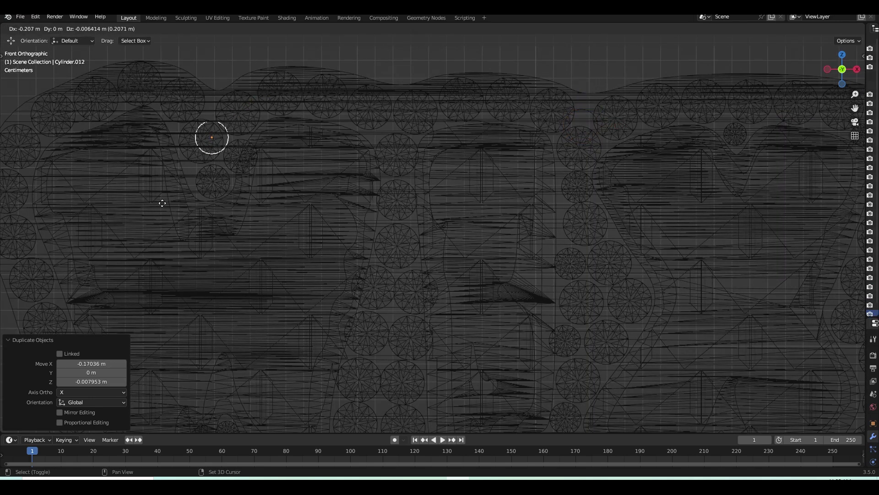
{"action": "mouse_move", "coordinate": [161, 207]}
{"action": "middle_mouse_down", "text": "shift"}
{"action": "mouse_move", "coordinate": [411, 182]}
{"action": "mouse_move", "coordinate": [180, 175]}
{"action": "middle_mouse_up", "text": "shift"}
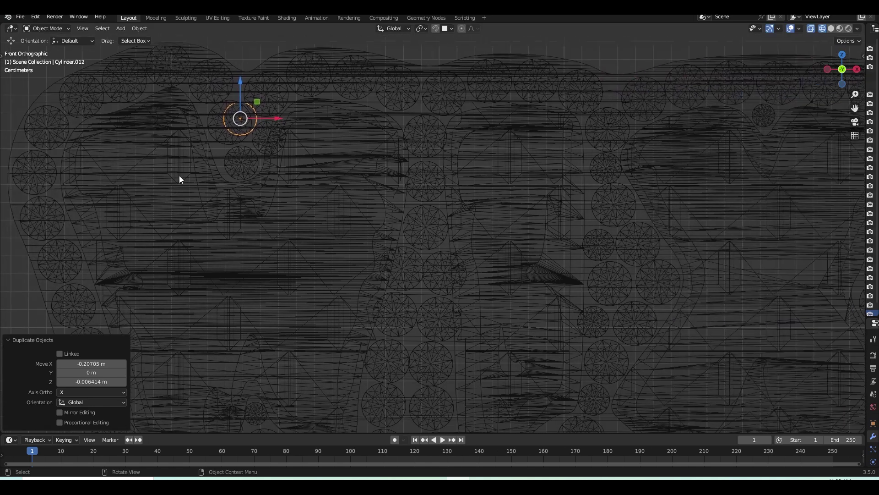
{"action": "scroll", "coordinate": [177, 174], "scroll_direction": "down", "scroll_amount": 2}
{"action": "key", "text": "shift+z"}
{"action": "mouse_move", "coordinate": [268, 177]}
{"action": "middle_mouse_down"}
{"action": "mouse_move", "coordinate": [277, 182]}
{"action": "mouse_move", "coordinate": [328, 101]}
{"action": "mouse_move", "coordinate": [344, 100]}
{"action": "mouse_move", "coordinate": [358, 182]}
{"action": "mouse_move", "coordinate": [375, 175]}
{"action": "mouse_move", "coordinate": [392, 190]}
{"action": "mouse_move", "coordinate": [368, 194]}
{"action": "mouse_move", "coordinate": [450, 172]}
{"action": "mouse_move", "coordinate": [327, 198]}
{"action": "mouse_move", "coordinate": [253, 150]}
{"action": "mouse_move", "coordinate": [308, 92]}
{"action": "mouse_move", "coordinate": [356, 96]}
{"action": "mouse_move", "coordinate": [352, 87]}
{"action": "mouse_move", "coordinate": [387, 82]}
{"action": "mouse_move", "coordinate": [544, 116]}
{"action": "mouse_move", "coordinate": [510, 163]}
{"action": "middle_mouse_up"}
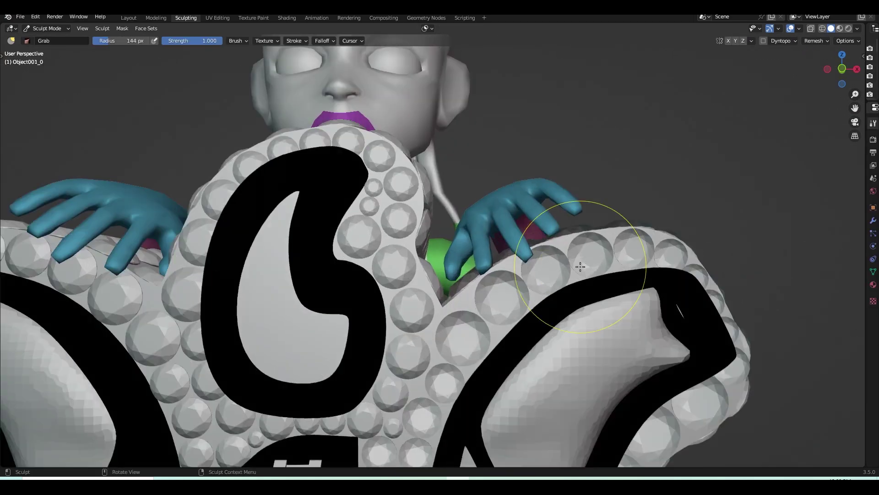
Step: Orbit and zoom around the cartoon figure and chain, then save the file
{"action": "middle_click_drag", "start_coordinate": [581, 267], "coordinate": [533, 208]}
{"action": "middle_click_drag", "start_coordinate": [466, 193], "coordinate": [504, 215]}
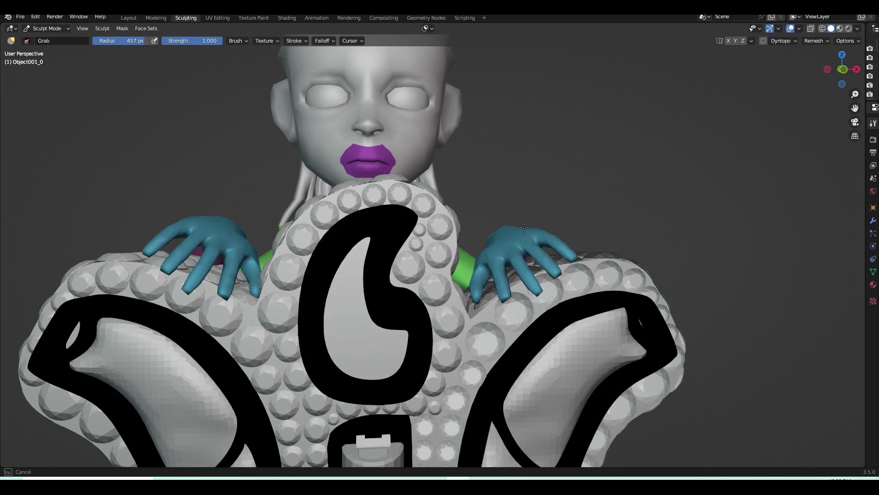
{"action": "scroll", "coordinate": [524, 227], "scroll_direction": "down", "scroll_amount": 2}
{"action": "scroll", "coordinate": [457, 215], "scroll_direction": "down", "scroll_amount": 4}
{"action": "mouse_move", "coordinate": [458, 216]}
{"action": "middle_mouse_down"}
{"action": "mouse_move", "coordinate": [441, 209]}
{"action": "mouse_move", "coordinate": [545, 220]}
{"action": "mouse_move", "coordinate": [443, 208]}
{"action": "mouse_move", "coordinate": [437, 215]}
{"action": "mouse_move", "coordinate": [422, 200]}
{"action": "middle_mouse_up"}
{"action": "scroll", "coordinate": [434, 217], "scroll_direction": "up", "scroll_amount": 3}
{"action": "scroll", "coordinate": [434, 217], "scroll_direction": "up", "scroll_amount": 3}
{"action": "scroll", "coordinate": [428, 209], "scroll_direction": "down", "scroll_amount": 3}
{"action": "scroll", "coordinate": [423, 203], "scroll_direction": "up", "scroll_amount": 2}
{"action": "scroll", "coordinate": [422, 200], "scroll_direction": "down", "scroll_amount": 3}
{"action": "scroll", "coordinate": [422, 200], "scroll_direction": "down", "scroll_amount": 3}
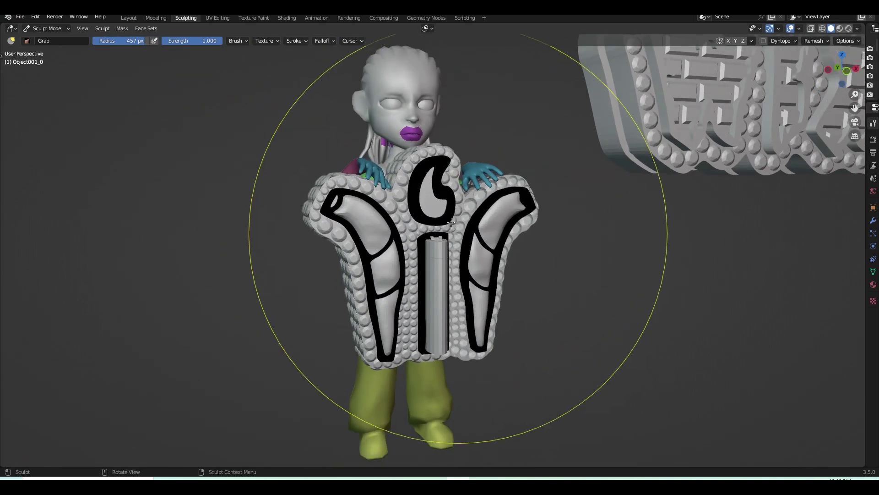
{"action": "key", "text": "ctrl+s"}
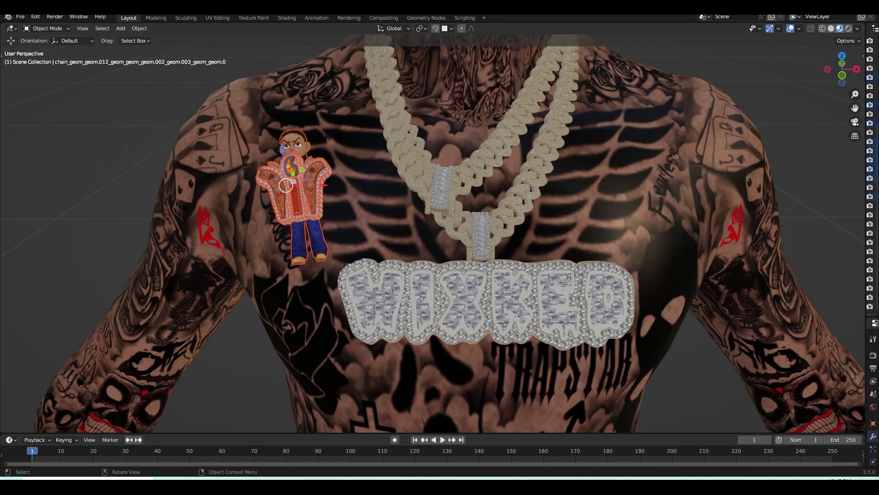
Step: Move the cartoon charm in front of the pendant and tilt it
{"action": "key", "text": "g"}
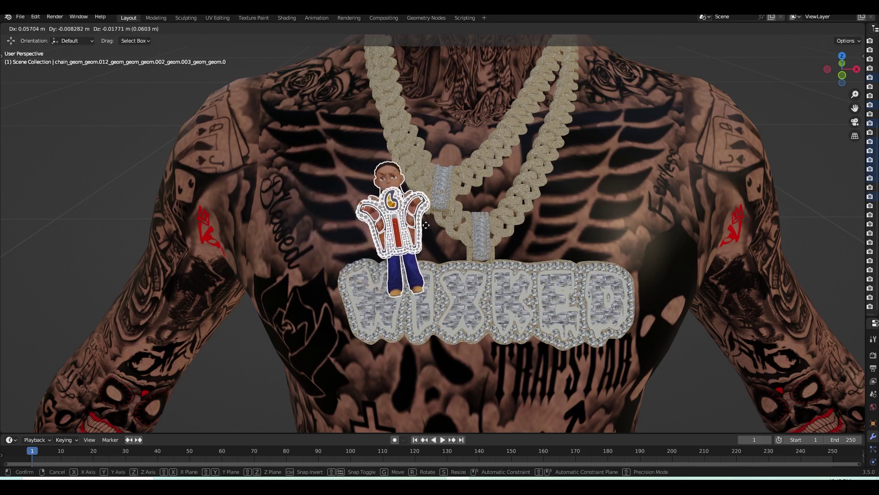
{"action": "left_click", "coordinate": [446, 235]}
{"action": "key", "text": "r"}
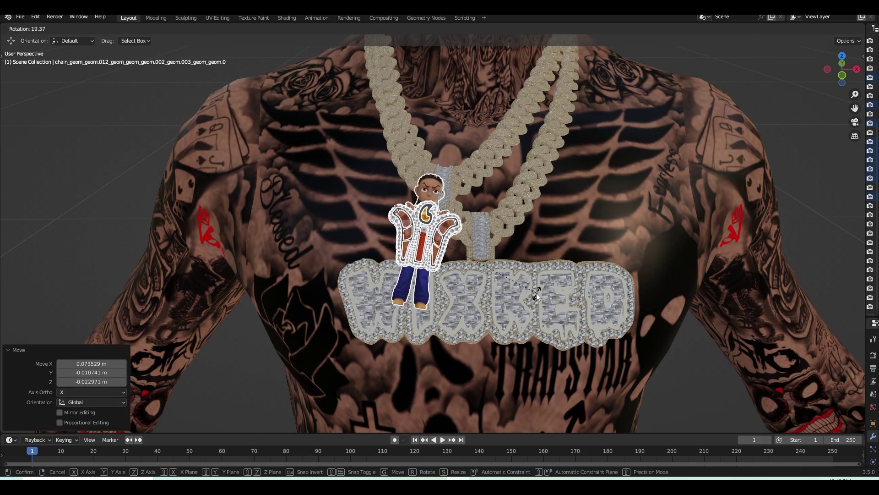
{"action": "left_click", "coordinate": [537, 296]}
{"action": "mouse_move", "coordinate": [518, 274]}
{"action": "middle_mouse_down"}
{"action": "mouse_move", "coordinate": [495, 141]}
{"action": "mouse_move", "coordinate": [498, 160]}
{"action": "mouse_move", "coordinate": [526, 185]}
{"action": "middle_mouse_up"}
Step: Fine-tune the charm's position and rotation over the WIXKED plate's left side
{"action": "key", "text": "r"}
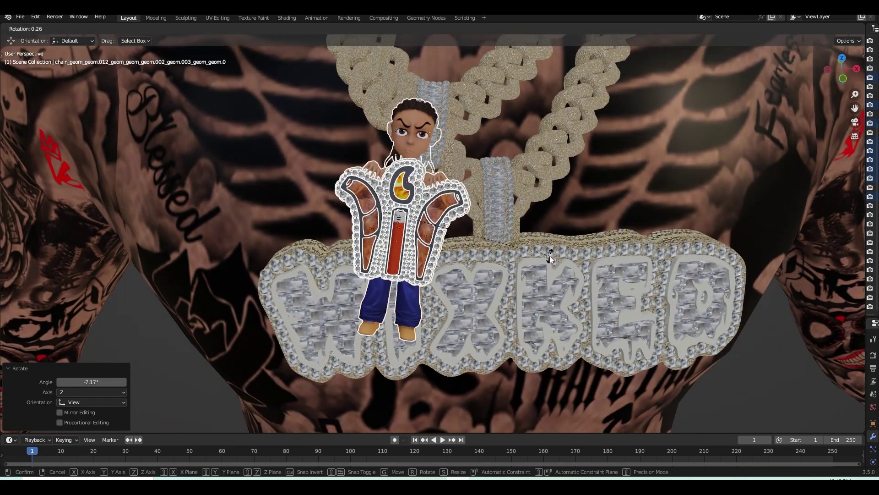
{"action": "left_click", "coordinate": [551, 259]}
{"action": "key", "text": "g"}
{"action": "key", "text": "Escape"}
{"action": "key", "text": "g"}
{"action": "left_click", "coordinate": [567, 314]}
{"action": "key", "text": "r"}
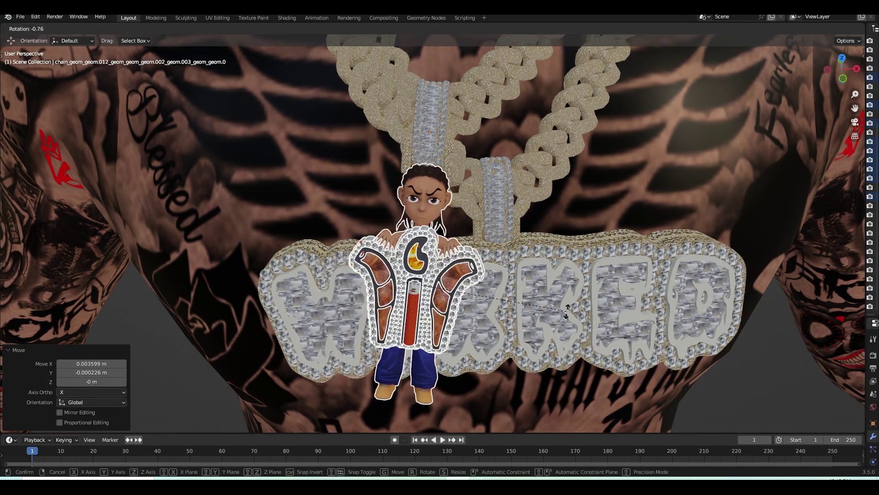
{"action": "left_click", "coordinate": [567, 313]}
{"action": "scroll", "coordinate": [531, 274], "scroll_direction": "down", "scroll_amount": 3}
{"action": "scroll", "coordinate": [532, 265], "scroll_direction": "down", "scroll_amount": 2}
{"action": "mouse_move", "coordinate": [532, 264]}
{"action": "middle_mouse_down"}
{"action": "mouse_move", "coordinate": [549, 322]}
{"action": "mouse_move", "coordinate": [565, 307]}
{"action": "mouse_move", "coordinate": [525, 223]}
{"action": "mouse_move", "coordinate": [504, 245]}
{"action": "mouse_move", "coordinate": [552, 249]}
{"action": "mouse_move", "coordinate": [456, 245]}
{"action": "mouse_move", "coordinate": [433, 229]}
{"action": "middle_mouse_up"}
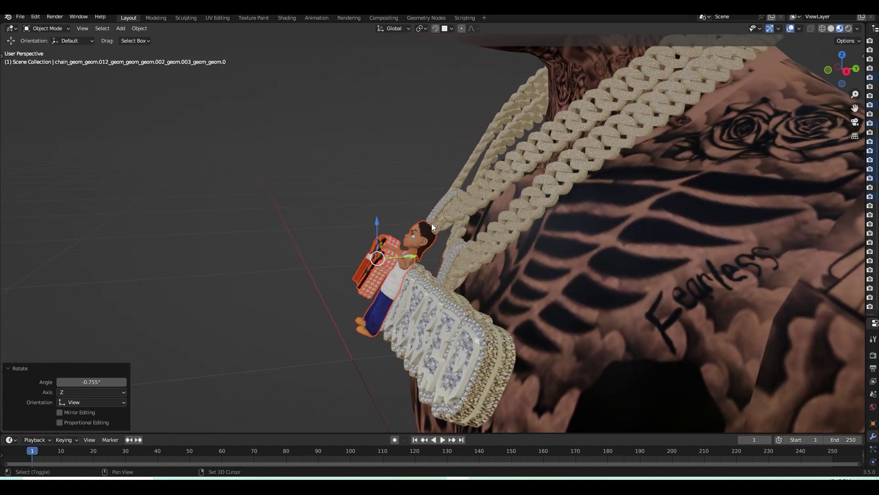
Step: Select the charm with its bail, adjust it from the right view, then check the front view
{"action": "left_click", "coordinate": [432, 224], "text": "shift"}
{"action": "key", "text": "KP_3"}
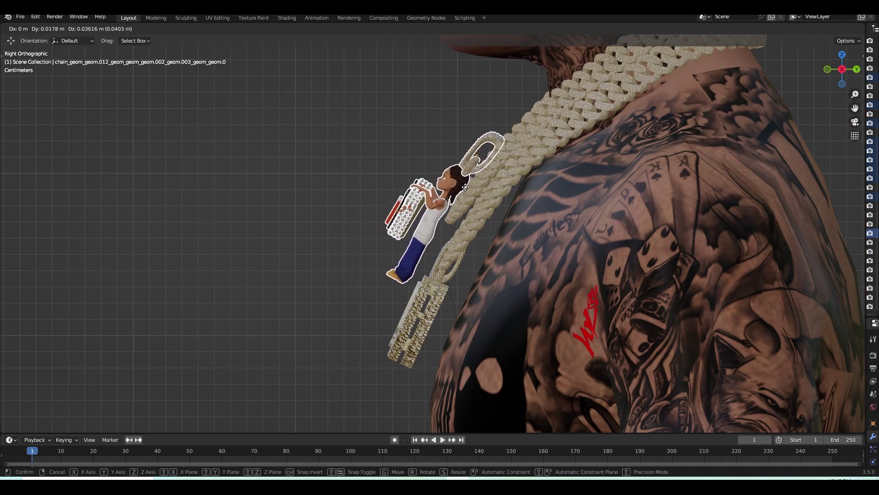
{"action": "left_click", "coordinate": [467, 190]}
{"action": "mouse_move", "coordinate": [455, 218]}
{"action": "middle_mouse_down"}
{"action": "mouse_move", "coordinate": [497, 232]}
{"action": "mouse_move", "coordinate": [564, 235]}
{"action": "mouse_move", "coordinate": [562, 249]}
{"action": "middle_mouse_up"}
{"action": "mouse_move", "coordinate": [471, 232]}
{"action": "middle_mouse_down"}
{"action": "mouse_move", "coordinate": [456, 246]}
{"action": "mouse_move", "coordinate": [480, 235]}
{"action": "mouse_move", "coordinate": [444, 238]}
{"action": "mouse_move", "coordinate": [466, 238]}
{"action": "mouse_move", "coordinate": [452, 233]}
{"action": "middle_mouse_up"}
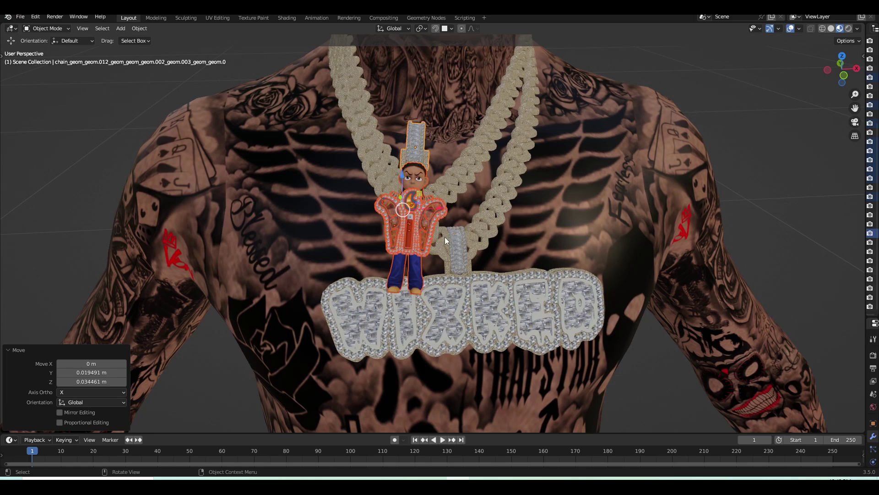
{"action": "scroll", "coordinate": [445, 238], "scroll_direction": "down", "scroll_amount": 2}
{"action": "scroll", "coordinate": [445, 234], "scroll_direction": "down", "scroll_amount": 3}
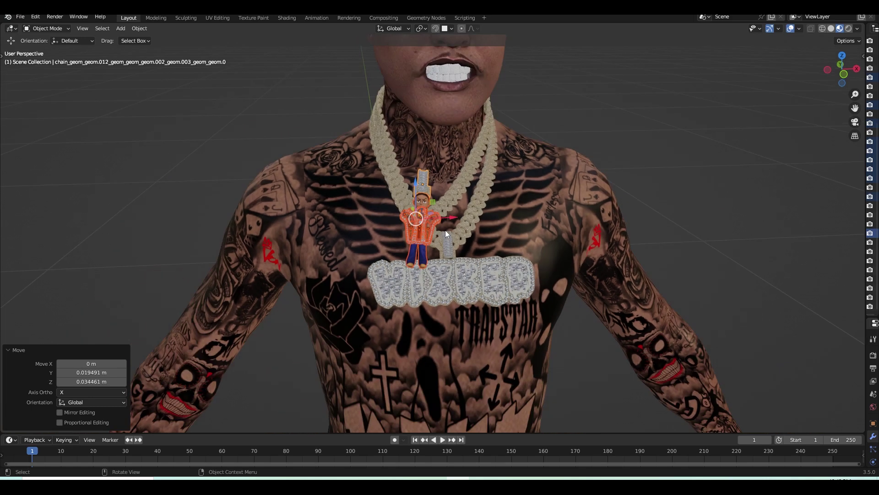
{"action": "key", "text": "KP_1"}
{"action": "scroll", "coordinate": [445, 233], "scroll_direction": "up", "scroll_amount": 2}
{"action": "scroll", "coordinate": [458, 243], "scroll_direction": "up", "scroll_amount": 1}
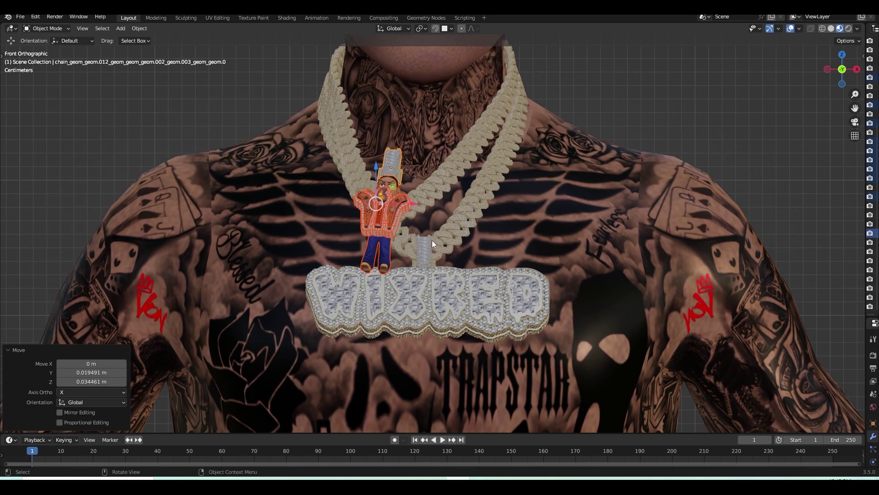
Step: Nudge the charm and bail 0.004407 m along X and rotate them −2.6°
{"action": "key", "text": "g"}
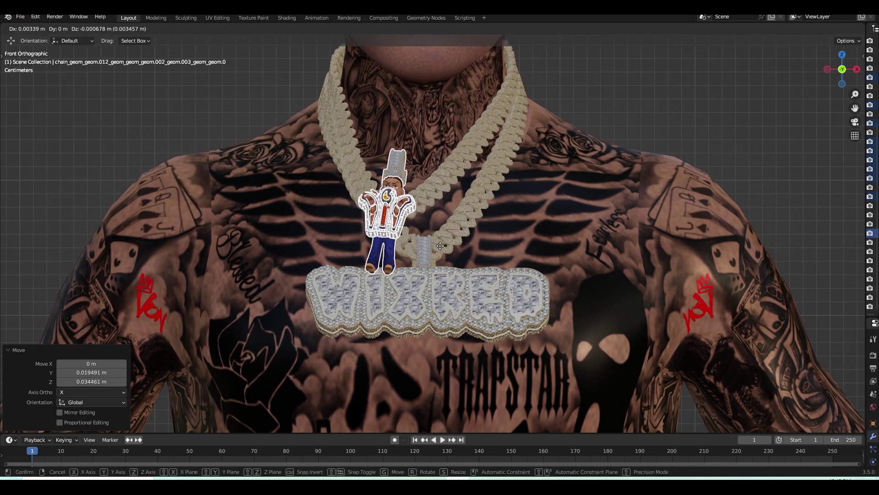
{"action": "left_click", "coordinate": [441, 246]}
{"action": "key", "text": "KP_3"}
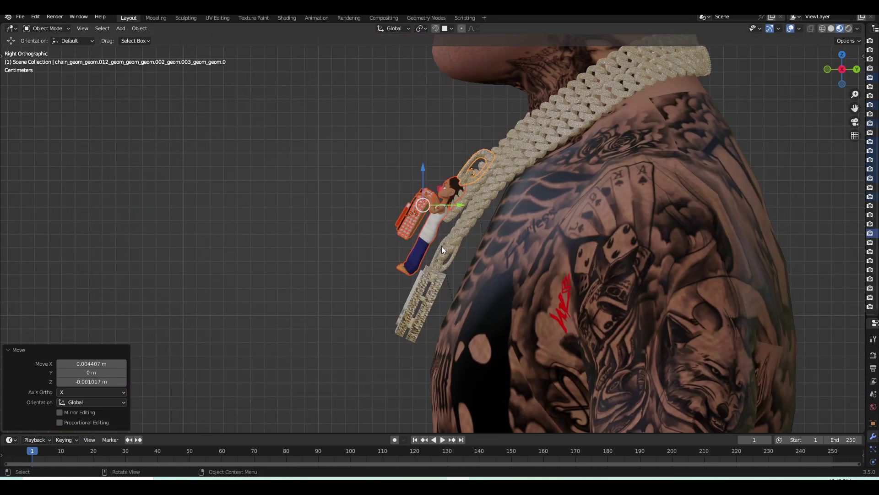
{"action": "key", "text": "r"}
{"action": "left_click", "coordinate": [487, 254]}
{"action": "mouse_move", "coordinate": [487, 254]}
{"action": "middle_mouse_down"}
{"action": "mouse_move", "coordinate": [493, 237]}
{"action": "mouse_move", "coordinate": [567, 238]}
{"action": "mouse_move", "coordinate": [502, 246]}
{"action": "middle_mouse_up"}
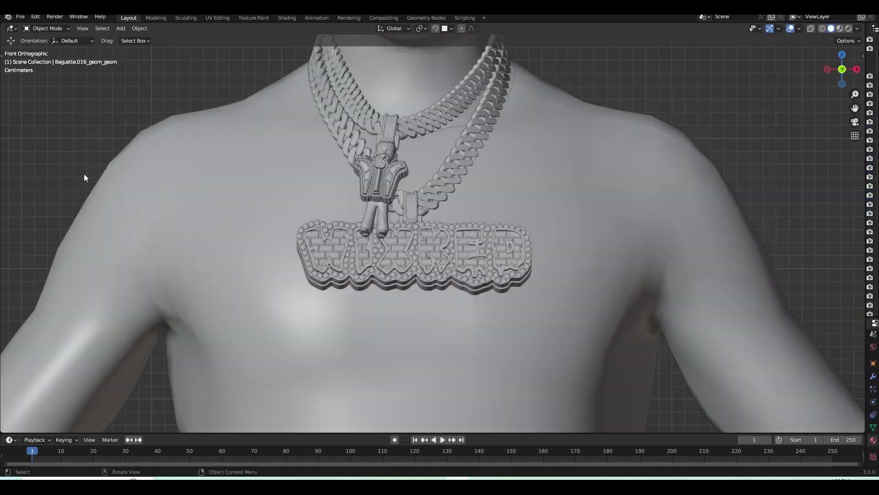
{"action": "scroll", "coordinate": [128, 254], "scroll_direction": "down", "scroll_amount": 4}
Step: Frame the necklace straight-on in front view and switch the viewport to Material Preview shading
{"action": "scroll", "coordinate": [128, 254], "scroll_direction": "down", "scroll_amount": 1}
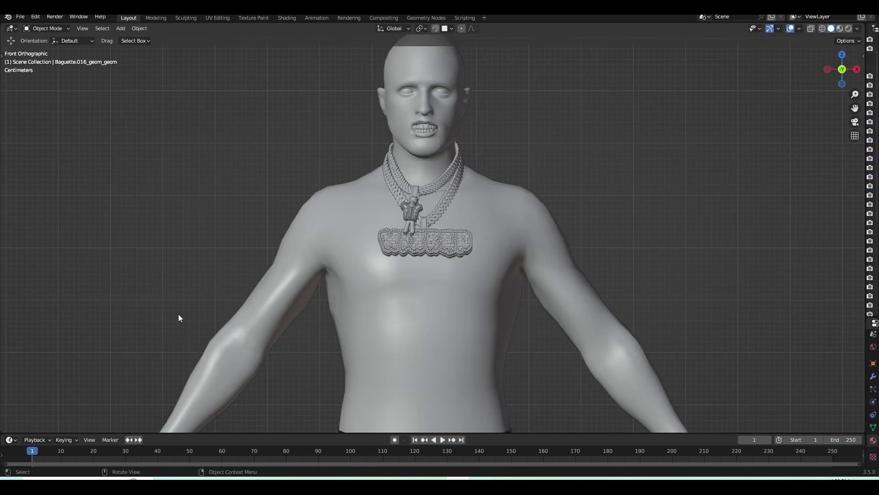
{"action": "mouse_move", "coordinate": [233, 346]}
{"action": "middle_mouse_down"}
{"action": "mouse_move", "coordinate": [251, 339]}
{"action": "mouse_move", "coordinate": [257, 352]}
{"action": "middle_mouse_up"}
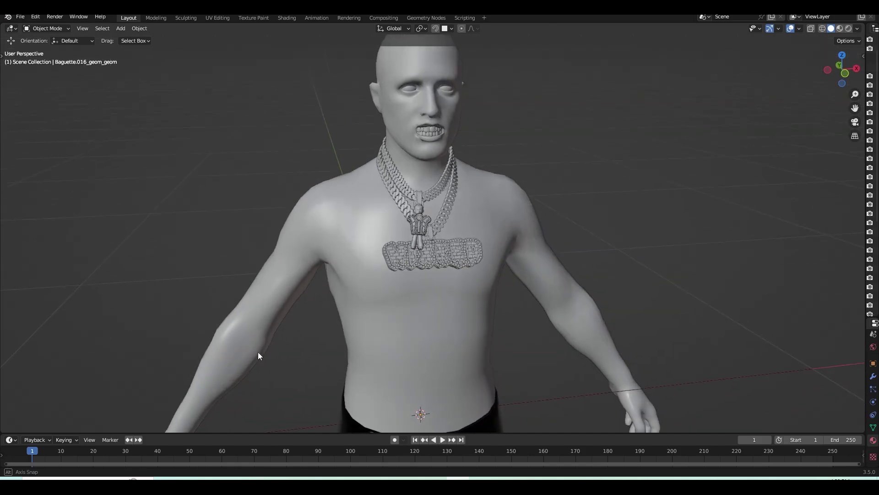
{"action": "scroll", "coordinate": [301, 367], "scroll_direction": "up", "scroll_amount": 3}
{"action": "scroll", "coordinate": [300, 374], "scroll_direction": "up", "scroll_amount": 2}
{"action": "mouse_move", "coordinate": [300, 388]}
{"action": "middle_mouse_down"}
{"action": "mouse_move", "coordinate": [267, 395]}
{"action": "mouse_move", "coordinate": [248, 382]}
{"action": "mouse_move", "coordinate": [303, 339]}
{"action": "mouse_move", "coordinate": [265, 320]}
{"action": "mouse_move", "coordinate": [244, 342]}
{"action": "mouse_move", "coordinate": [247, 353]}
{"action": "mouse_move", "coordinate": [316, 372]}
{"action": "mouse_move", "coordinate": [388, 337]}
{"action": "mouse_move", "coordinate": [375, 378]}
{"action": "mouse_move", "coordinate": [407, 388]}
{"action": "middle_mouse_up"}
{"action": "key", "text": "KP_1"}
{"action": "scroll", "coordinate": [407, 388], "scroll_direction": "up", "scroll_amount": 2}
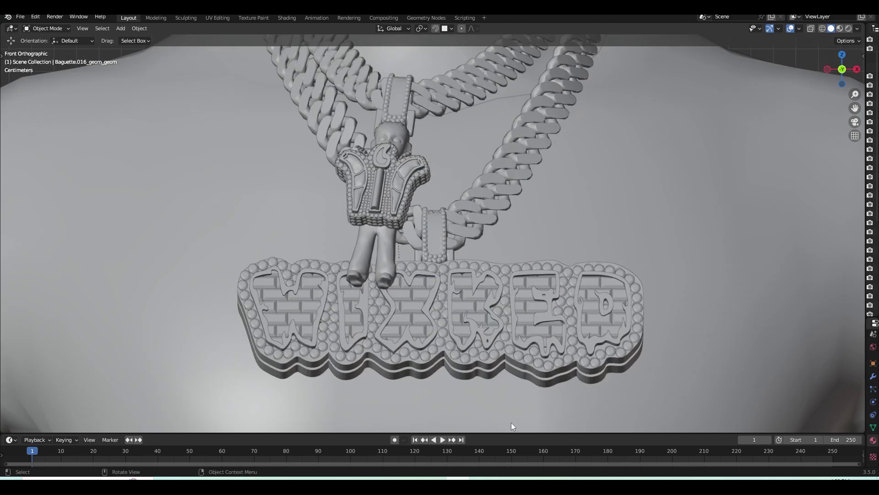
{"action": "key", "text": "z"}
{"action": "key", "text": "z"}
{"action": "left_click", "coordinate": [814, 351]}
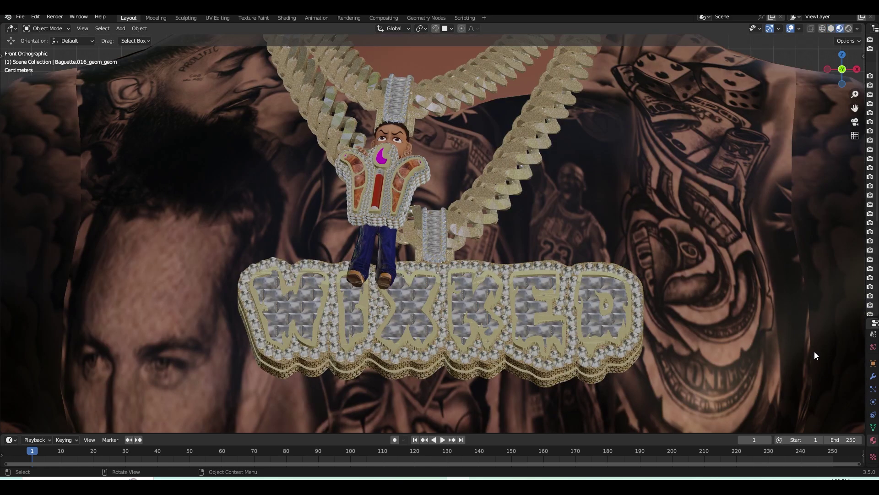
Step: Orbit and zoom around the shirt and pendant to inspect them from several angles
{"action": "scroll", "coordinate": [762, 304], "scroll_direction": "down", "scroll_amount": 2}
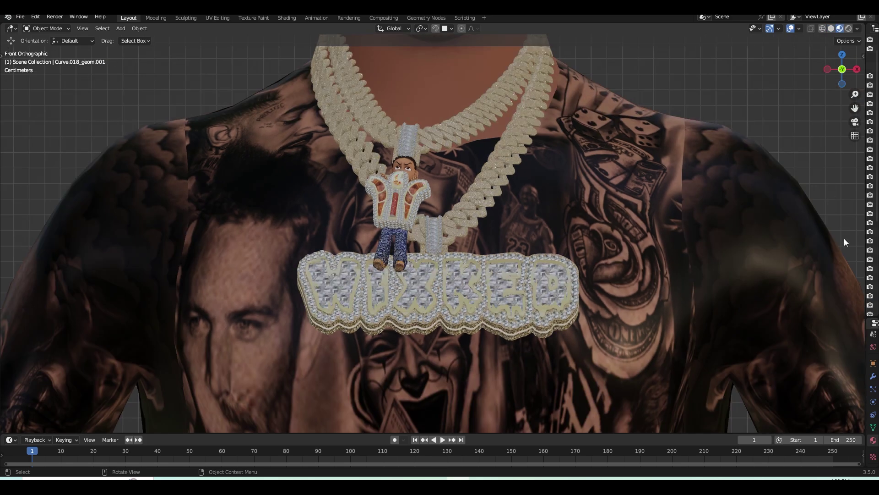
{"action": "scroll", "coordinate": [842, 249], "scroll_direction": "up", "scroll_amount": 1}
{"action": "scroll", "coordinate": [830, 260], "scroll_direction": "up", "scroll_amount": 1}
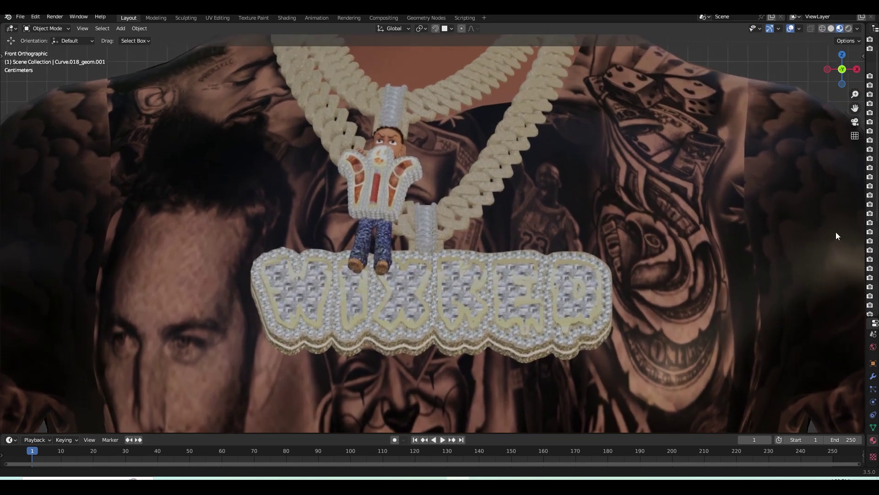
{"action": "scroll", "coordinate": [839, 225], "scroll_direction": "up", "scroll_amount": 2}
{"action": "scroll", "coordinate": [842, 210], "scroll_direction": "up", "scroll_amount": 1}
{"action": "scroll", "coordinate": [847, 220], "scroll_direction": "down", "scroll_amount": 1}
{"action": "mouse_move", "coordinate": [849, 224]}
{"action": "middle_mouse_down"}
{"action": "mouse_move", "coordinate": [197, 299]}
{"action": "mouse_move", "coordinate": [220, 282]}
{"action": "mouse_move", "coordinate": [207, 276]}
{"action": "middle_mouse_up"}
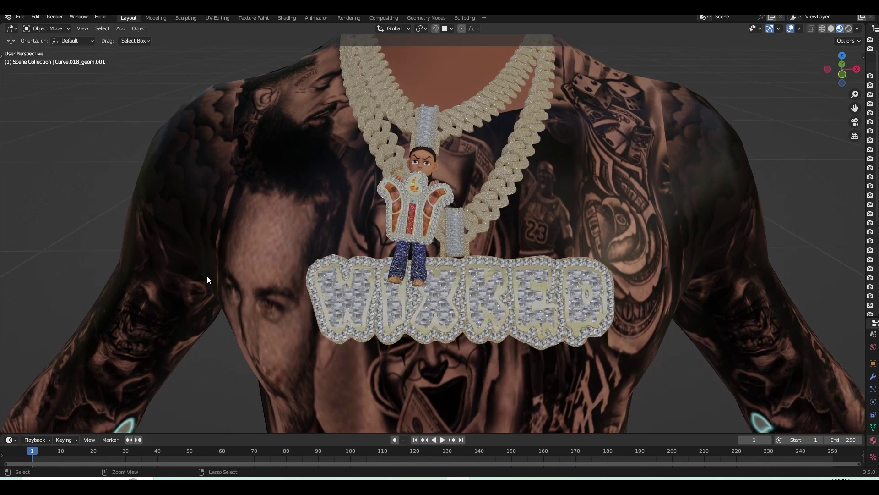
{"action": "scroll", "coordinate": [206, 271], "scroll_direction": "up", "scroll_amount": 1}
{"action": "scroll", "coordinate": [205, 250], "scroll_direction": "up", "scroll_amount": 2}
{"action": "scroll", "coordinate": [204, 233], "scroll_direction": "up", "scroll_amount": 2}
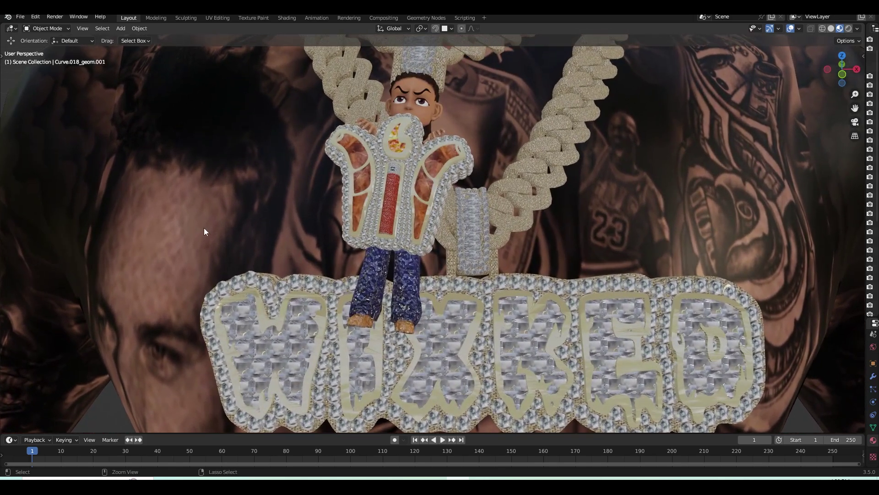
{"action": "mouse_move", "coordinate": [217, 248]}
{"action": "middle_mouse_down"}
{"action": "mouse_move", "coordinate": [257, 239]}
{"action": "mouse_move", "coordinate": [232, 210]}
{"action": "mouse_move", "coordinate": [232, 262]}
{"action": "mouse_move", "coordinate": [257, 255]}
{"action": "mouse_move", "coordinate": [248, 238]}
{"action": "mouse_move", "coordinate": [224, 233]}
{"action": "mouse_move", "coordinate": [177, 240]}
{"action": "mouse_move", "coordinate": [139, 264]}
{"action": "mouse_move", "coordinate": [100, 272]}
{"action": "mouse_move", "coordinate": [90, 265]}
{"action": "mouse_move", "coordinate": [222, 270]}
{"action": "mouse_move", "coordinate": [293, 293]}
{"action": "mouse_move", "coordinate": [284, 298]}
{"action": "mouse_move", "coordinate": [365, 309]}
{"action": "mouse_move", "coordinate": [677, 301]}
{"action": "middle_mouse_up"}
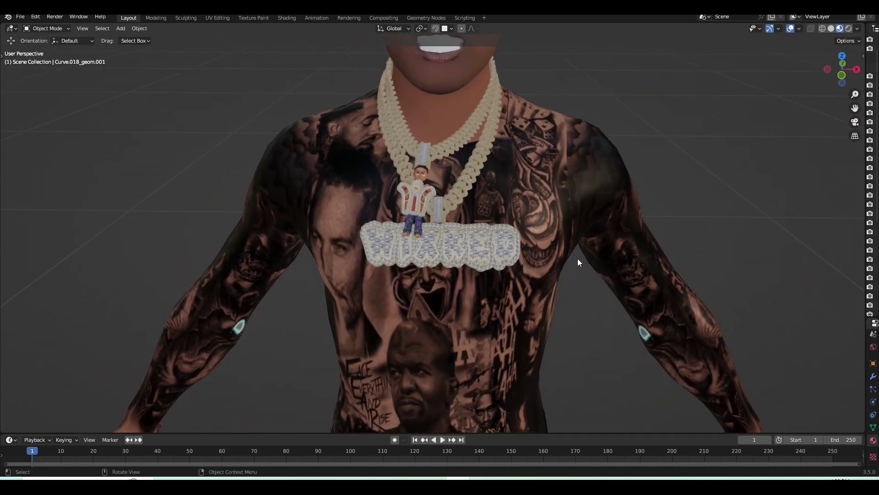
{"action": "scroll", "coordinate": [578, 258], "scroll_direction": "up", "scroll_amount": 5}
Step: Switch the viewport to Solid shading and view the pendant from higher up
{"action": "key", "text": "shift+z"}
{"action": "key", "text": "z"}
{"action": "left_click", "coordinate": [649, 255]}
{"action": "mouse_move", "coordinate": [648, 254]}
{"action": "middle_mouse_down"}
{"action": "mouse_move", "coordinate": [677, 264]}
{"action": "mouse_move", "coordinate": [722, 306]}
{"action": "mouse_move", "coordinate": [751, 365]}
{"action": "mouse_move", "coordinate": [738, 370]}
{"action": "mouse_move", "coordinate": [743, 284]}
{"action": "mouse_move", "coordinate": [750, 288]}
{"action": "mouse_move", "coordinate": [746, 312]}
{"action": "mouse_move", "coordinate": [760, 311]}
{"action": "mouse_move", "coordinate": [721, 301]}
{"action": "mouse_move", "coordinate": [751, 361]}
{"action": "mouse_move", "coordinate": [689, 329]}
{"action": "mouse_move", "coordinate": [707, 273]}
{"action": "mouse_move", "coordinate": [689, 285]}
{"action": "mouse_move", "coordinate": [719, 271]}
{"action": "mouse_move", "coordinate": [806, 282]}
{"action": "mouse_move", "coordinate": [739, 272]}
{"action": "mouse_move", "coordinate": [751, 272]}
{"action": "mouse_move", "coordinate": [713, 233]}
{"action": "mouse_move", "coordinate": [718, 240]}
{"action": "mouse_move", "coordinate": [715, 225]}
{"action": "mouse_move", "coordinate": [658, 238]}
{"action": "mouse_move", "coordinate": [636, 292]}
{"action": "middle_mouse_up"}
{"action": "scroll", "coordinate": [636, 292], "scroll_direction": "down", "scroll_amount": 5}
Step: Return to front view with Material Preview shading, then orbit around the textured pendant
{"action": "scroll", "coordinate": [586, 375], "scroll_direction": "up", "scroll_amount": 3}
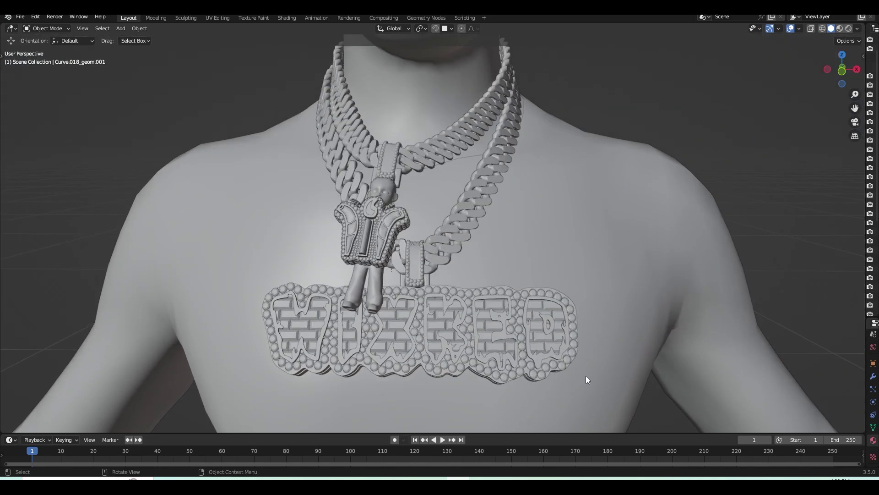
{"action": "key", "text": "KP_1"}
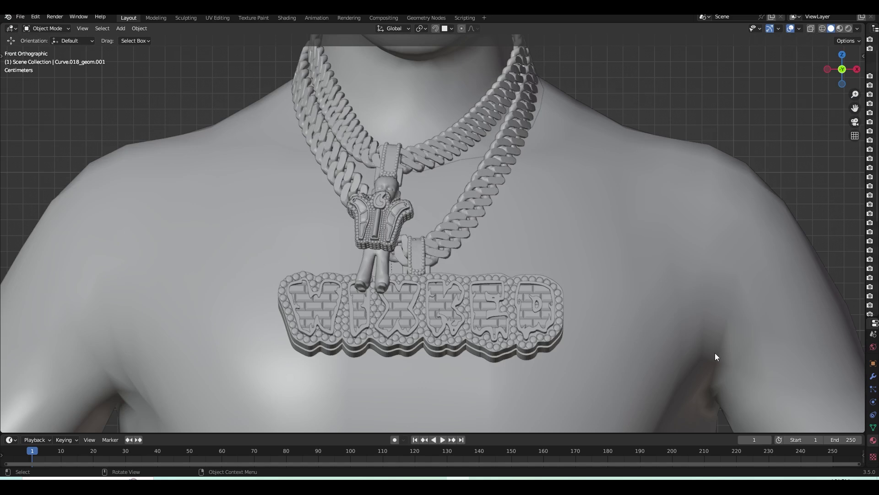
{"action": "scroll", "coordinate": [740, 340], "scroll_direction": "up", "scroll_amount": 1}
{"action": "key", "text": "z"}
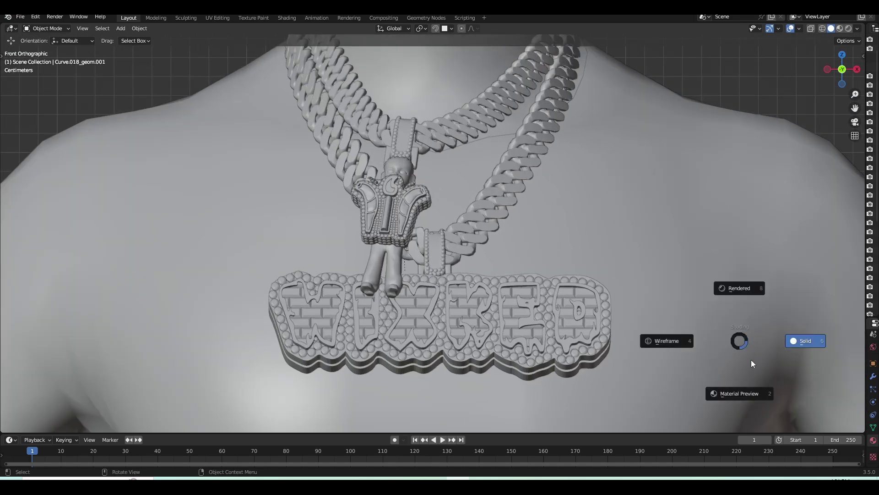
{"action": "left_click", "coordinate": [754, 384]}
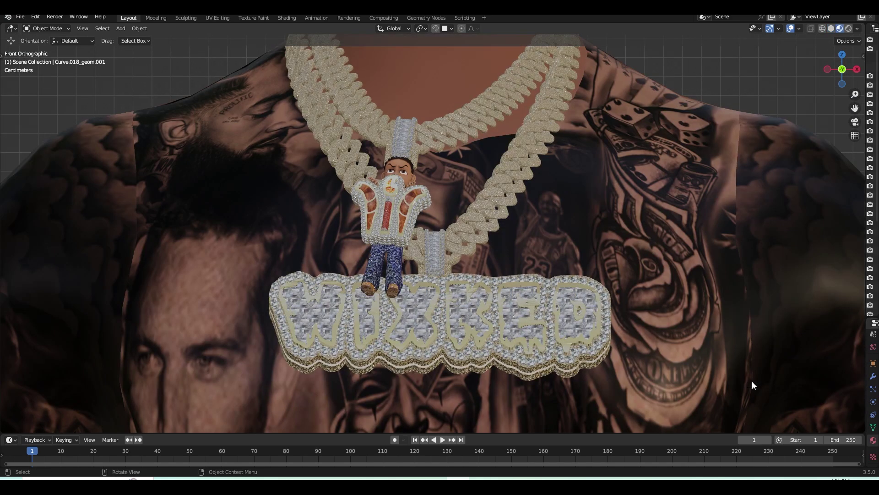
{"action": "mouse_move", "coordinate": [754, 370]}
{"action": "middle_mouse_down"}
{"action": "mouse_move", "coordinate": [780, 386]}
{"action": "mouse_move", "coordinate": [770, 341]}
{"action": "mouse_move", "coordinate": [760, 347]}
{"action": "middle_mouse_up"}
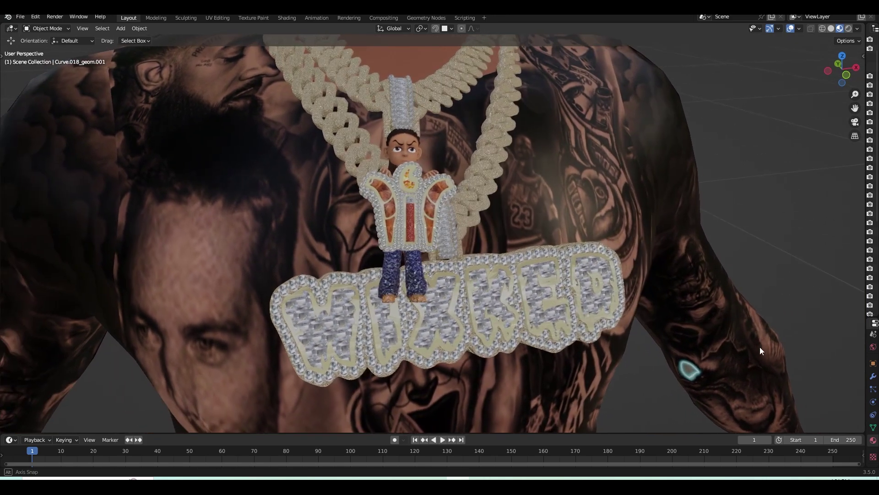